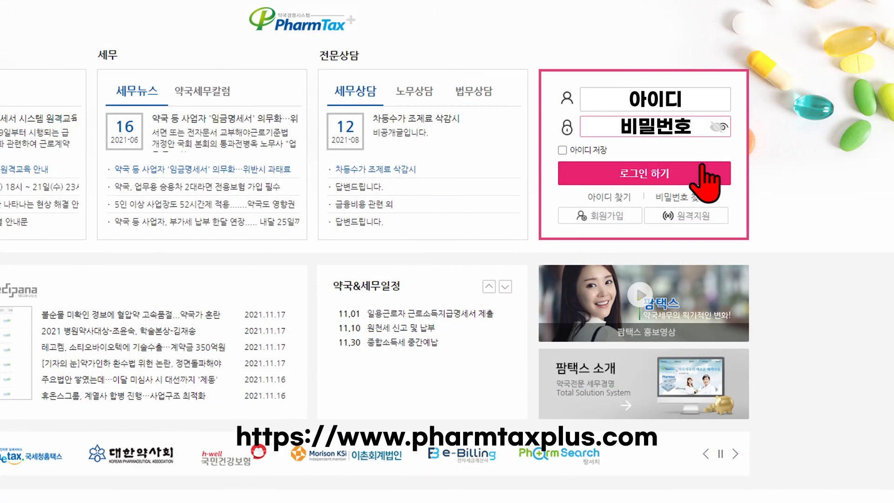
- Log in and open the 직원관리 page under 전자근로계약서 in the 직원/급여신고 section
click(701, 173)
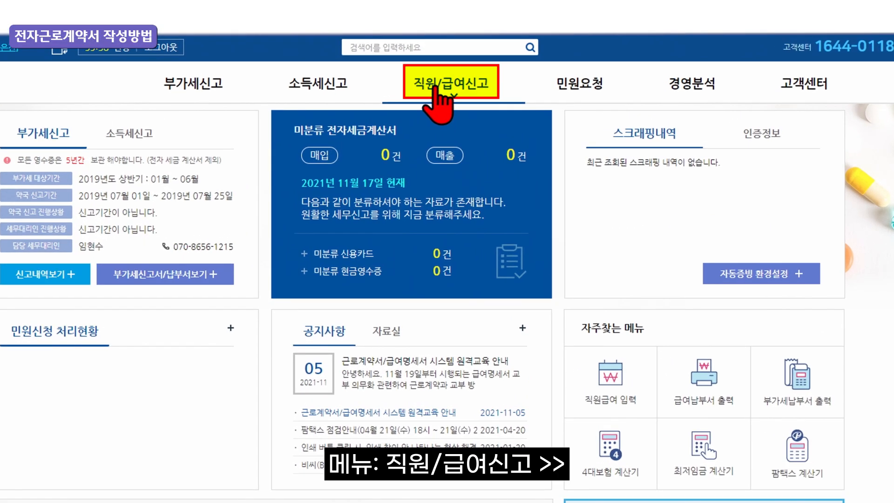
click(465, 65)
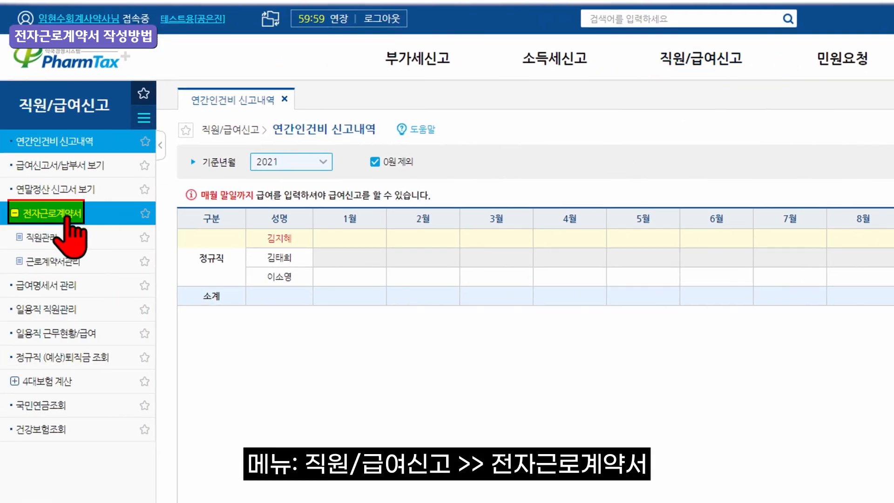
click(55, 238)
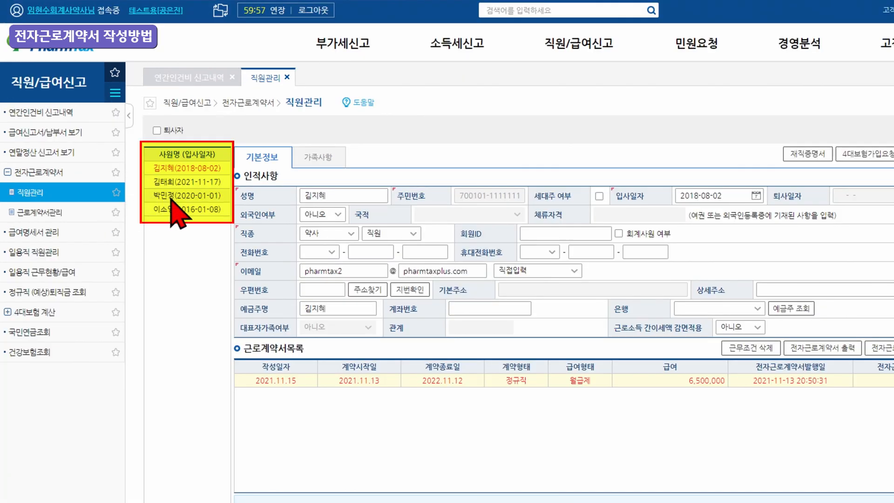
- Open the e-mail entry of the employee hired on 2021-11-17, and start a blank new employee record
click(151, 177)
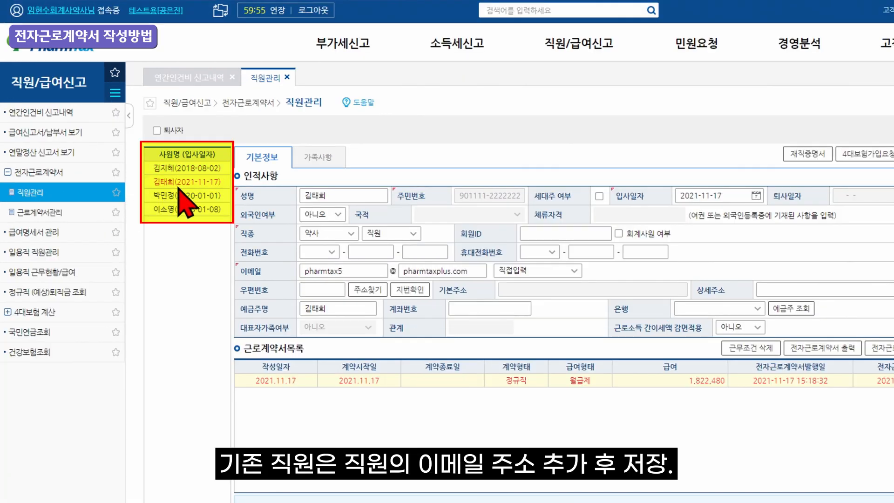
click(346, 275)
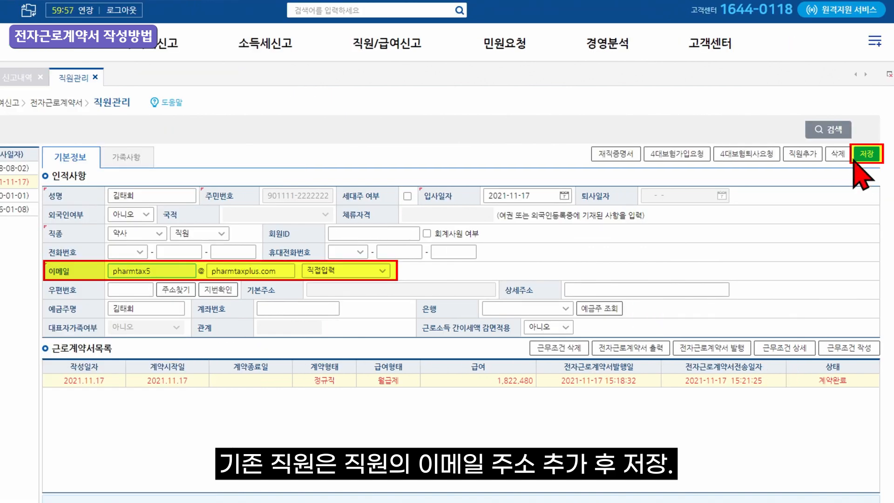
click(802, 153)
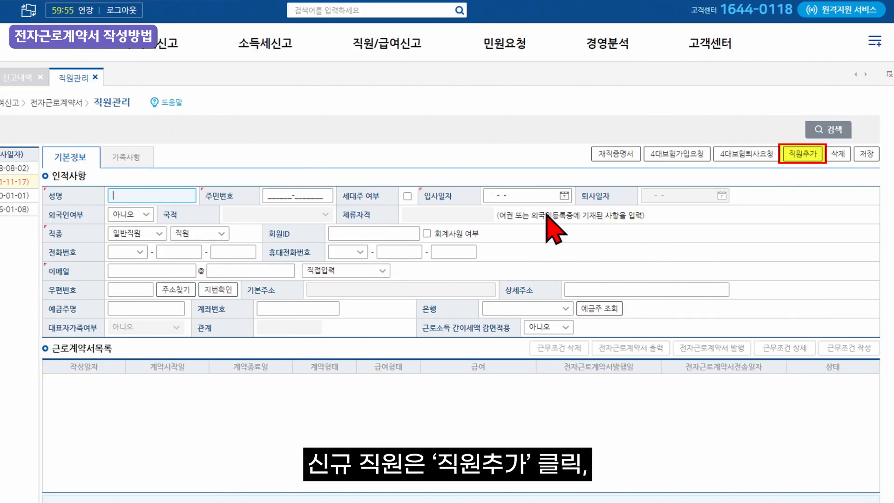
click(125, 194)
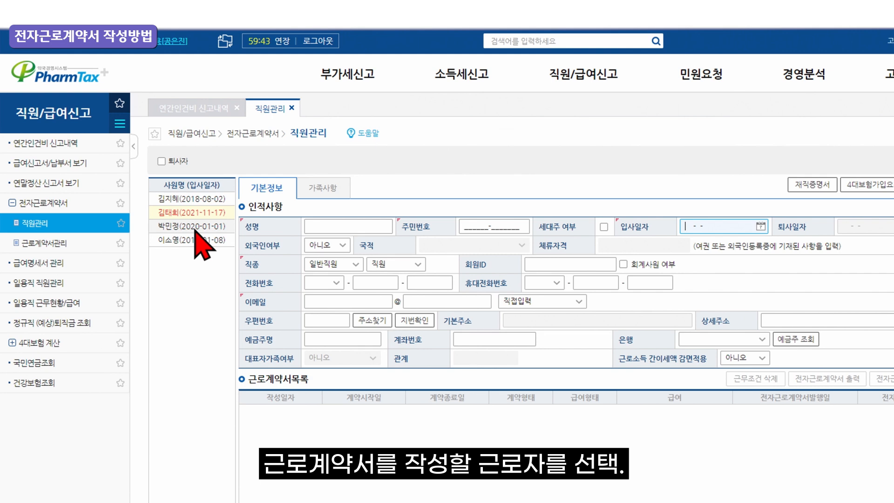
- Start new work conditions for the employee hired on 2020-01-01, with contract type 정규직 and contract start date 2021-11-01
click(194, 226)
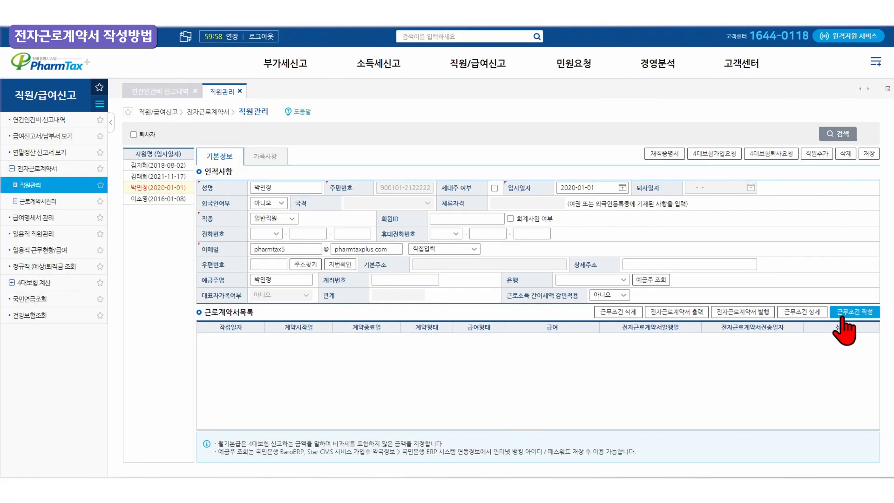
click(843, 316)
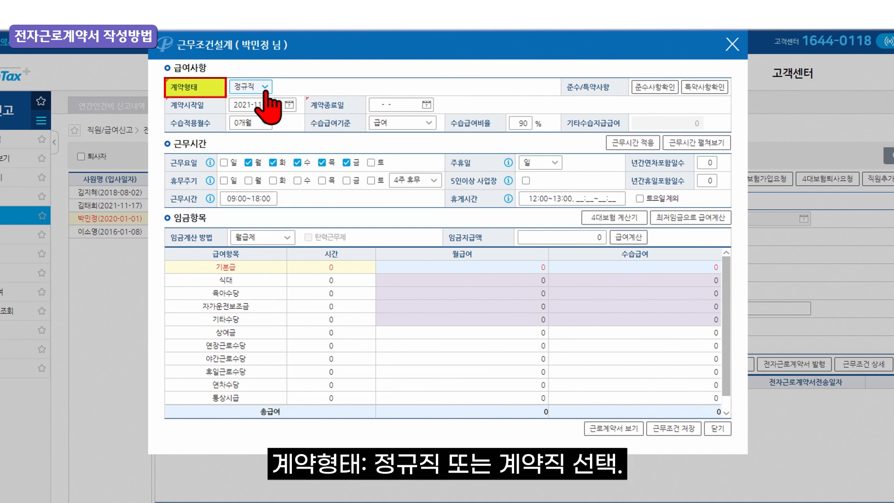
click(264, 87)
click(265, 100)
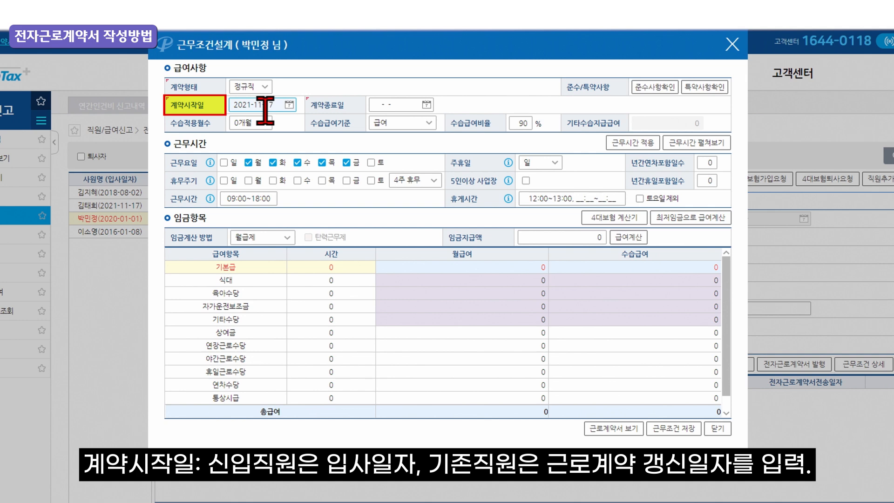
key(Tab)
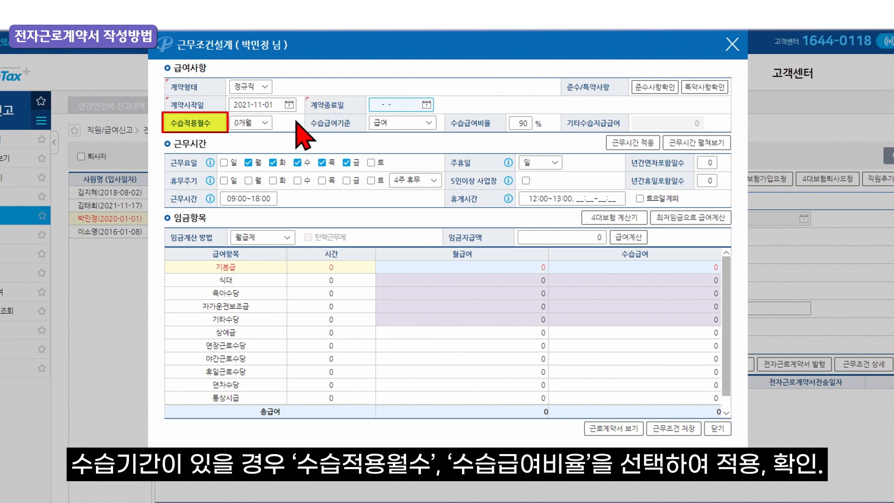
- Set the probation period (수습적용월수) to 3개월 and check the probation pay rate (수습급여비율)
click(265, 124)
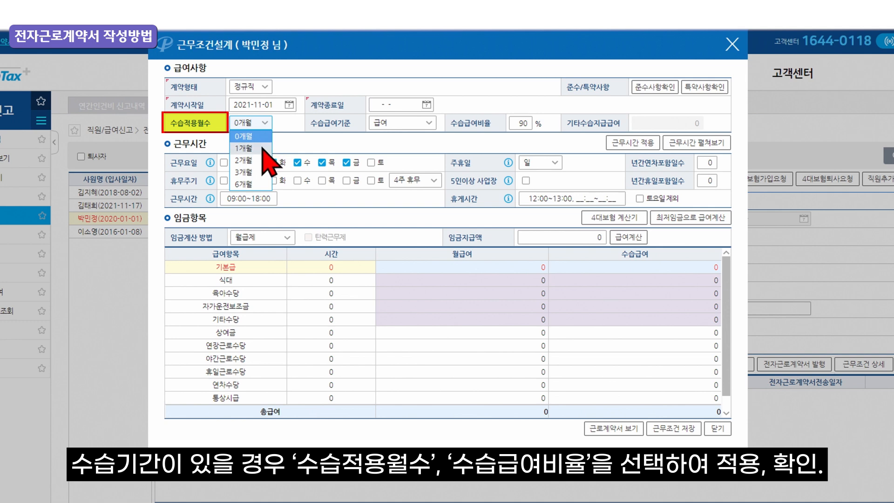
click(253, 172)
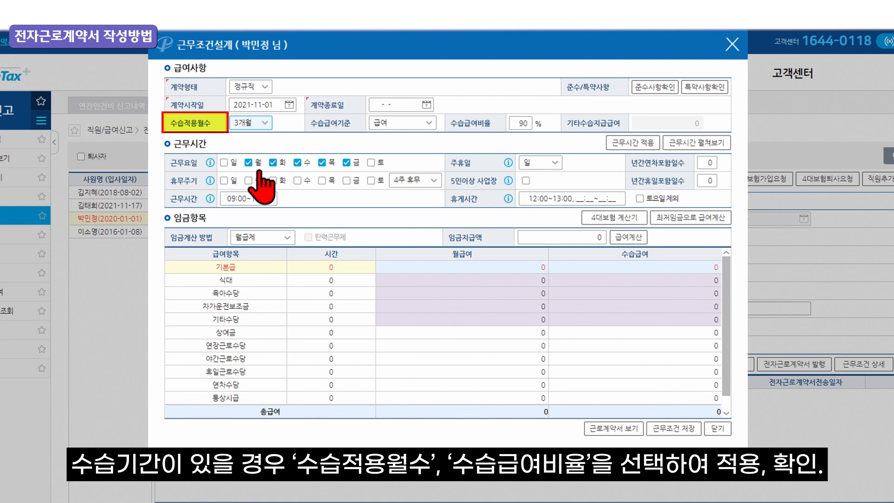
click(518, 124)
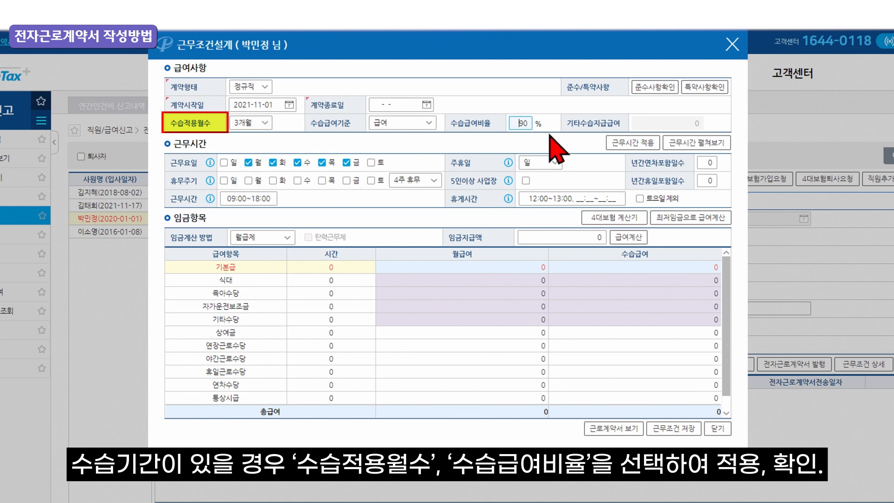
- Review the contract's compliance terms (준수사항) and special terms (특약사항)
click(645, 90)
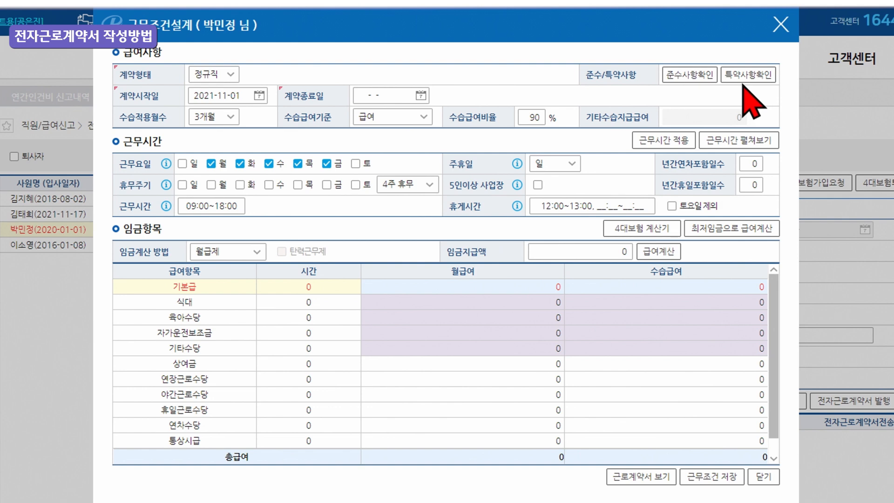
click(745, 78)
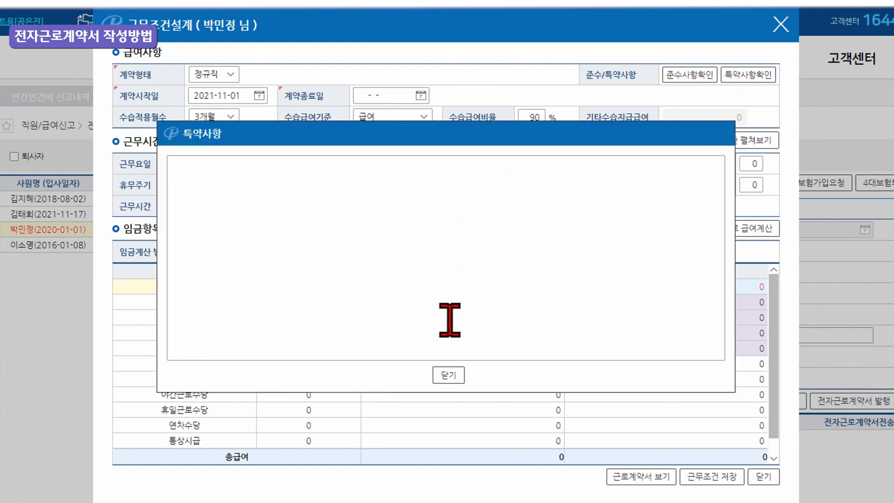
click(449, 375)
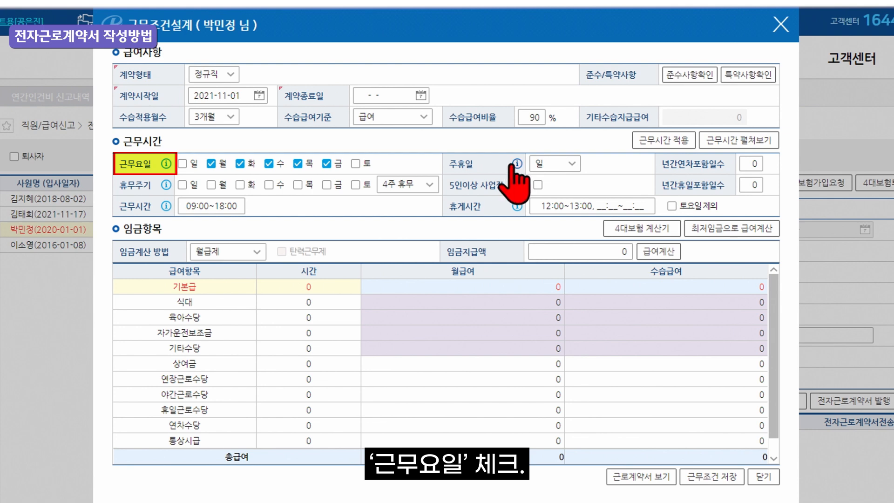
- Read the help note for the weekly holiday (주휴일) and review its available day options
click(515, 165)
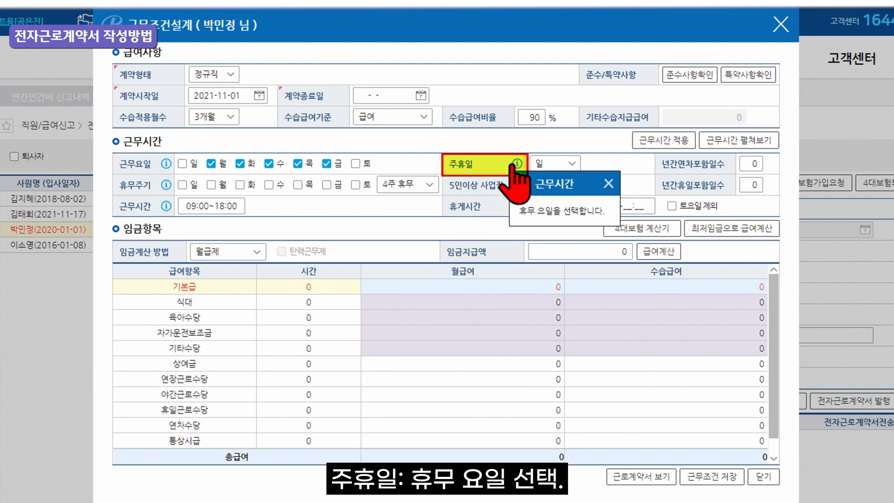
click(608, 184)
click(573, 166)
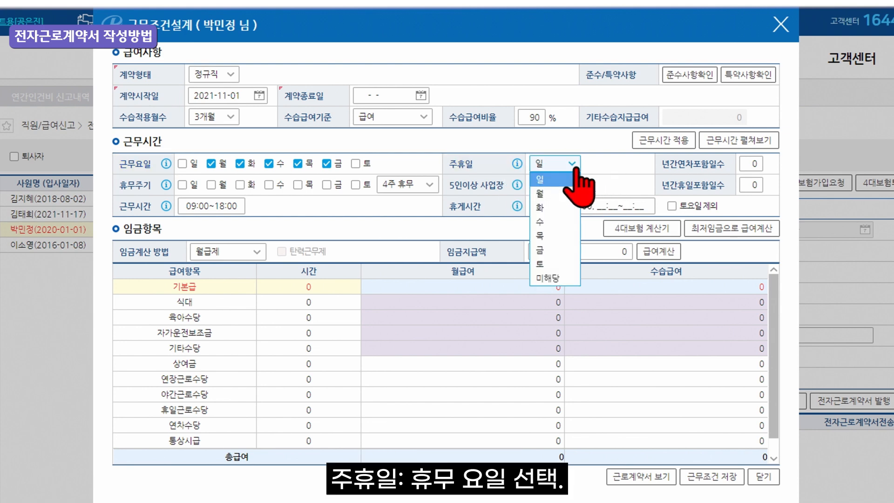
click(576, 177)
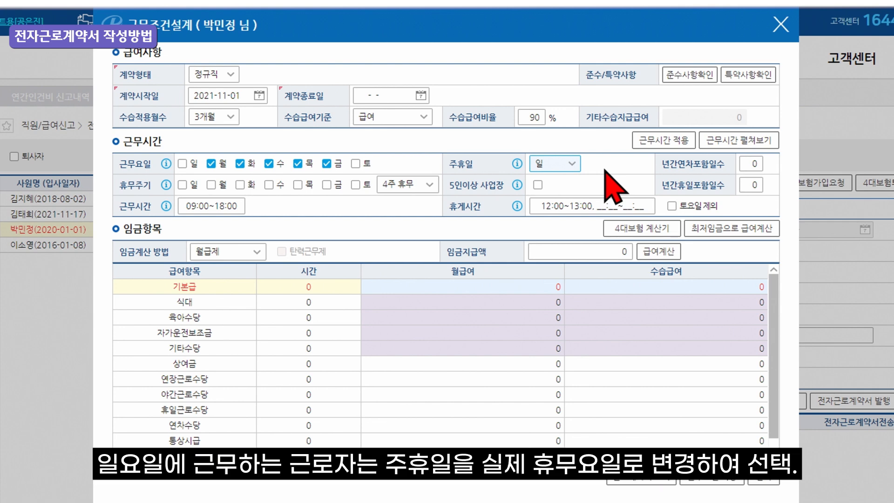
click(572, 164)
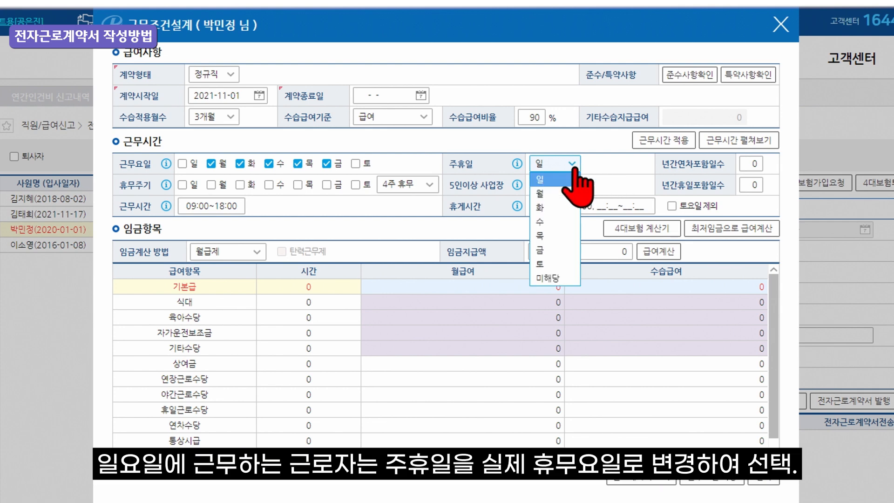
click(600, 169)
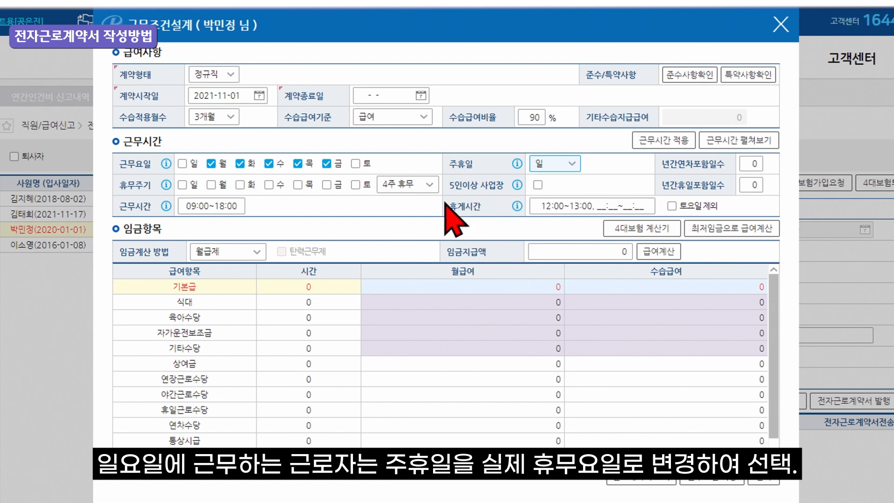
- Read the help notes for the days-off cycle (휴무주기) and the working hours (근무시간)
click(165, 186)
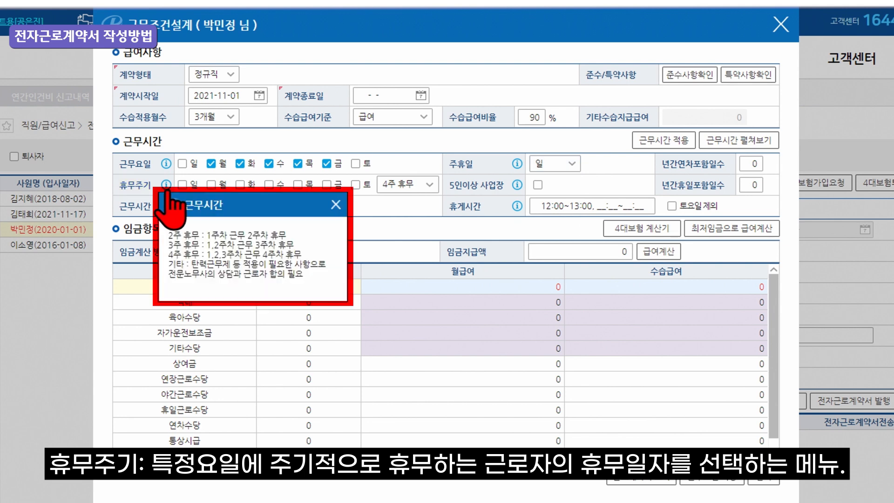
click(336, 205)
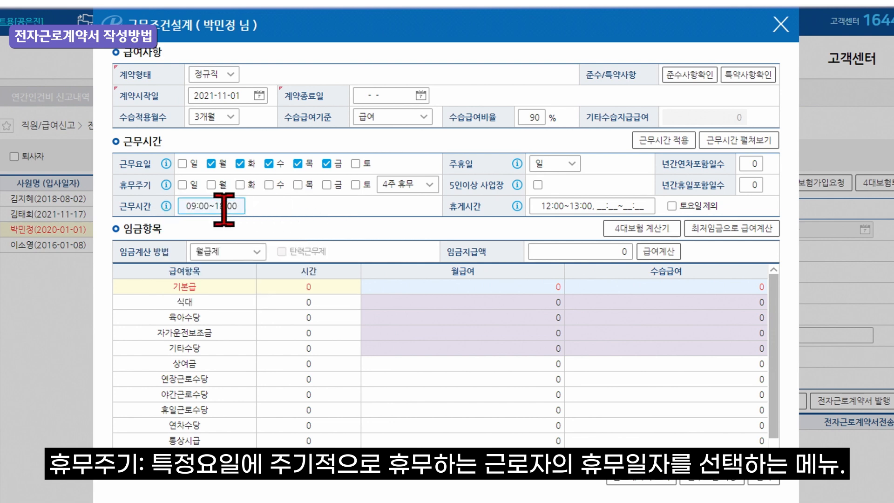
click(166, 206)
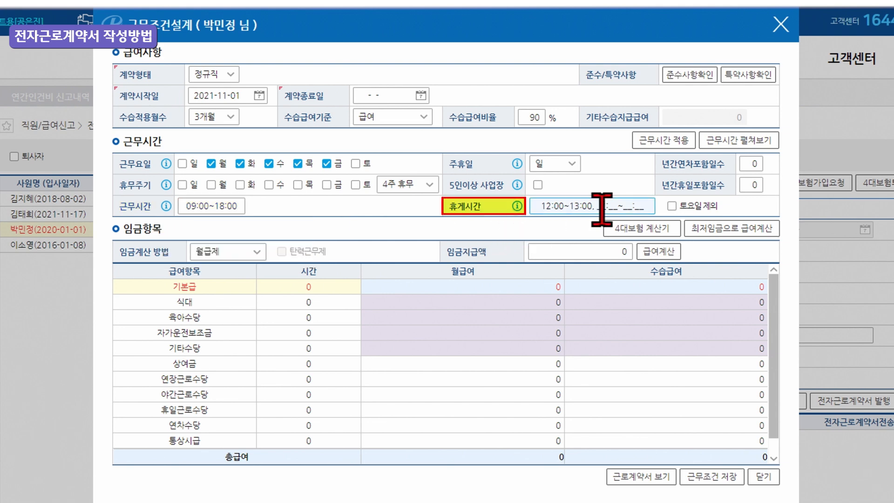
- Examine the break time (휴게시간) entry, its help note and the 토요일 제외 option
click(601, 208)
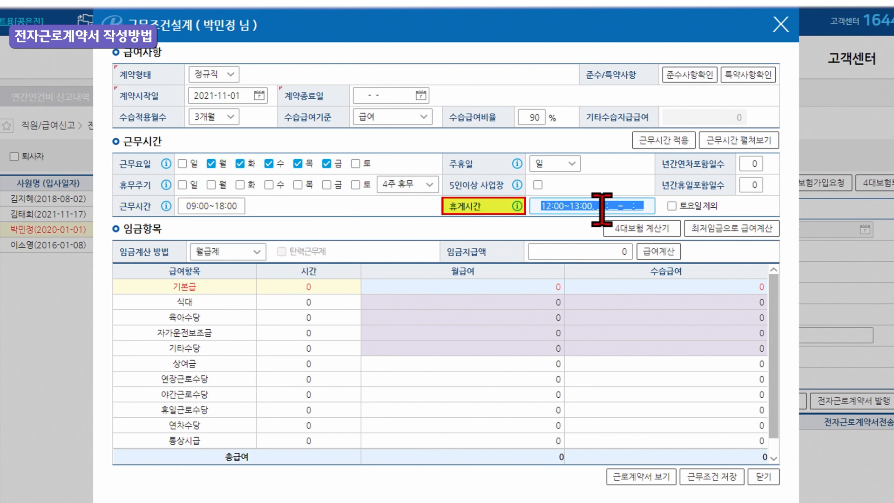
click(517, 206)
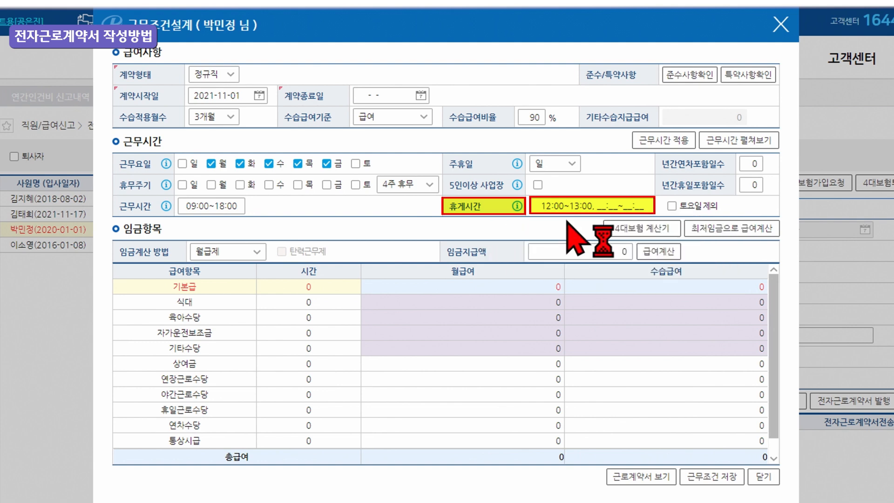
click(671, 206)
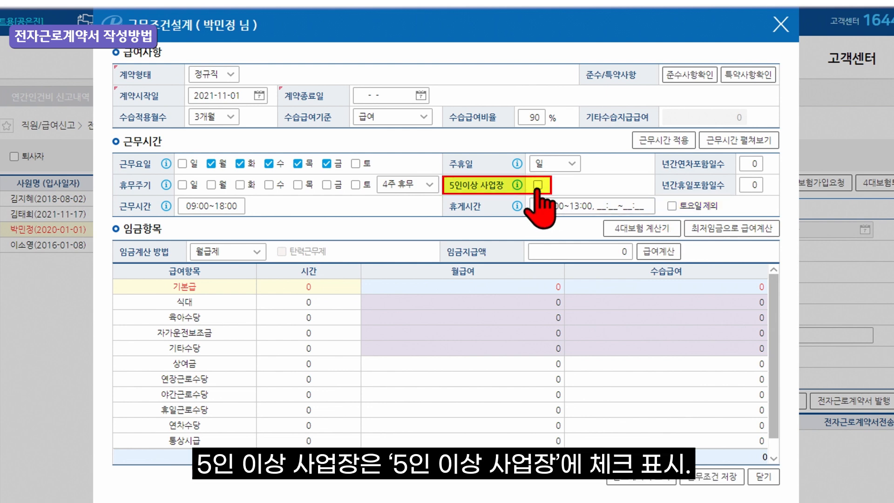
- Try the 5인이상 사업장 option, read its help note and check the annual included holidays (년간휴일포함일수) field
click(538, 185)
click(537, 185)
click(518, 185)
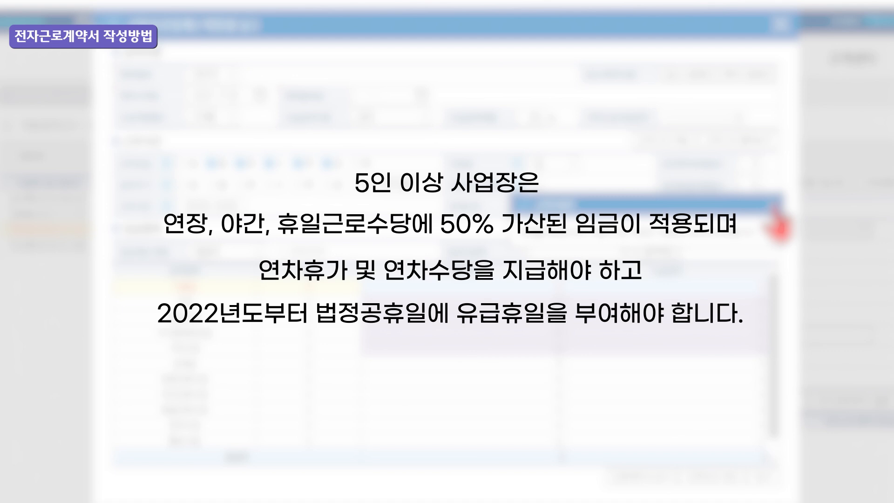
click(772, 205)
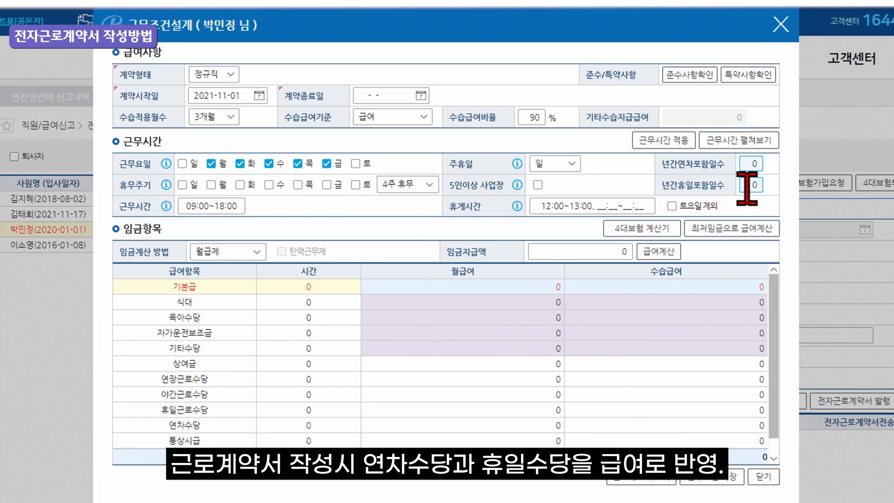
click(748, 186)
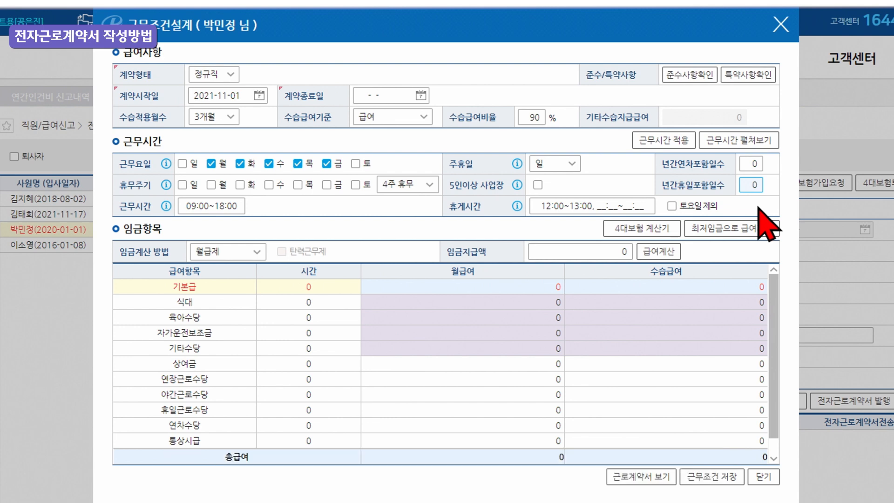
- Apply the working hours and expand the weekly work-hour schedule
click(664, 145)
click(739, 140)
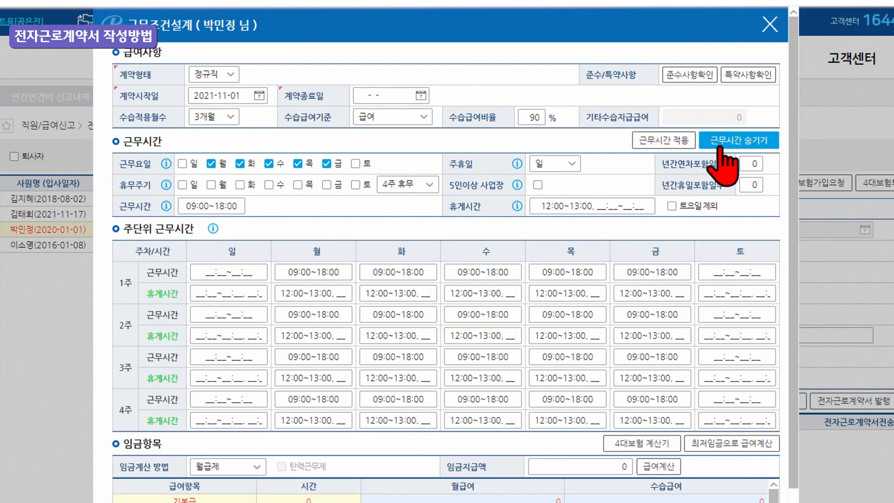
click(651, 342)
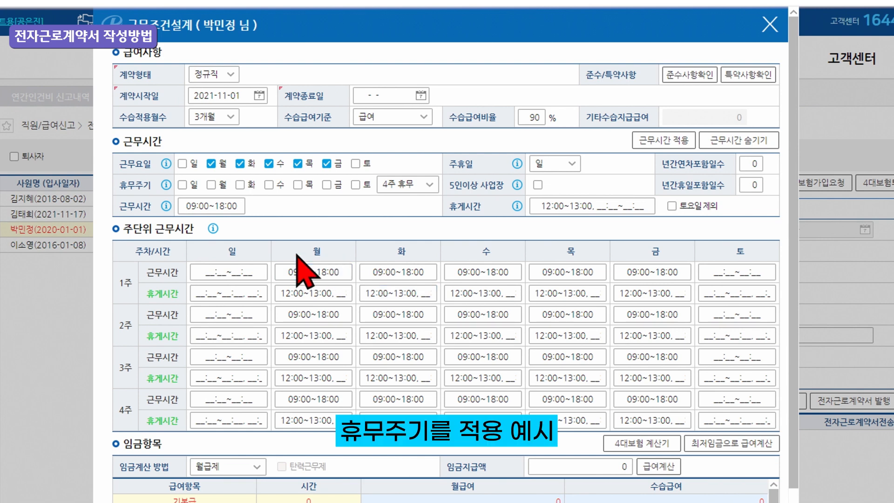
- Set the days-off cycle (휴무주기) to Wednesday (수) with the 2주 휴무 option
click(269, 185)
click(426, 186)
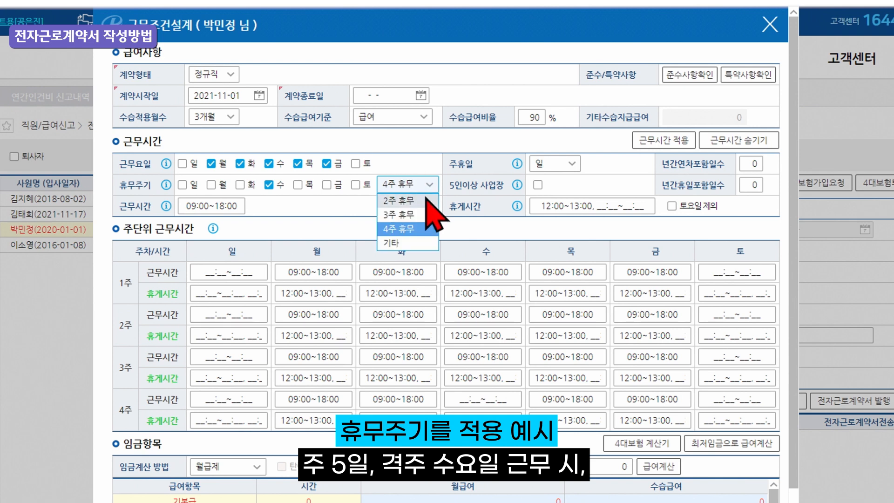
click(425, 200)
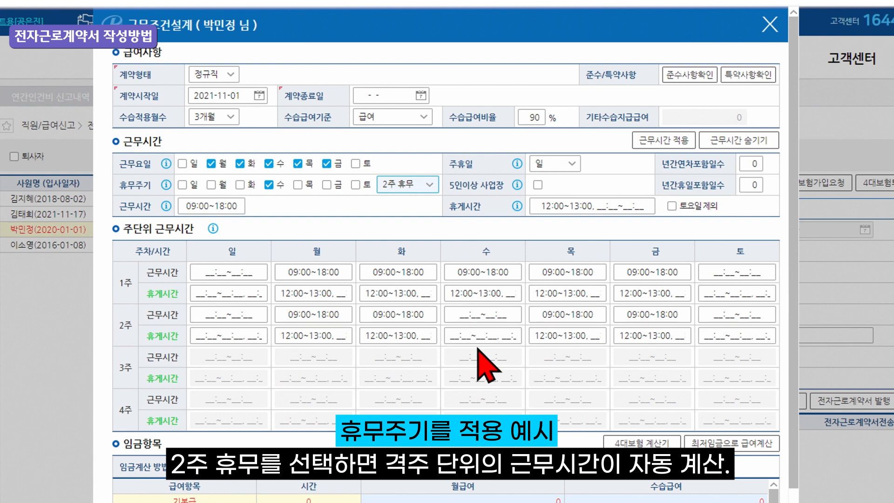
- Remove Wednesday (수) from the days-off cycle (휴무주기) and set the cycle option to 4주 휴무
click(269, 185)
click(425, 185)
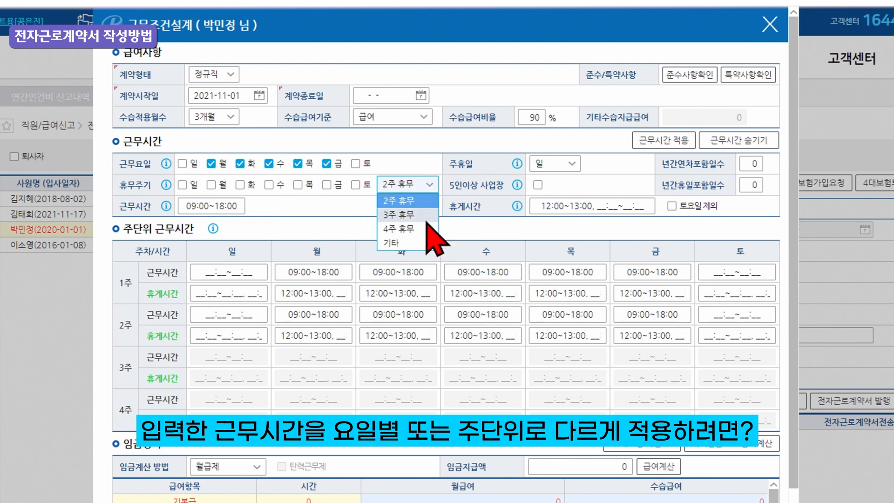
click(404, 228)
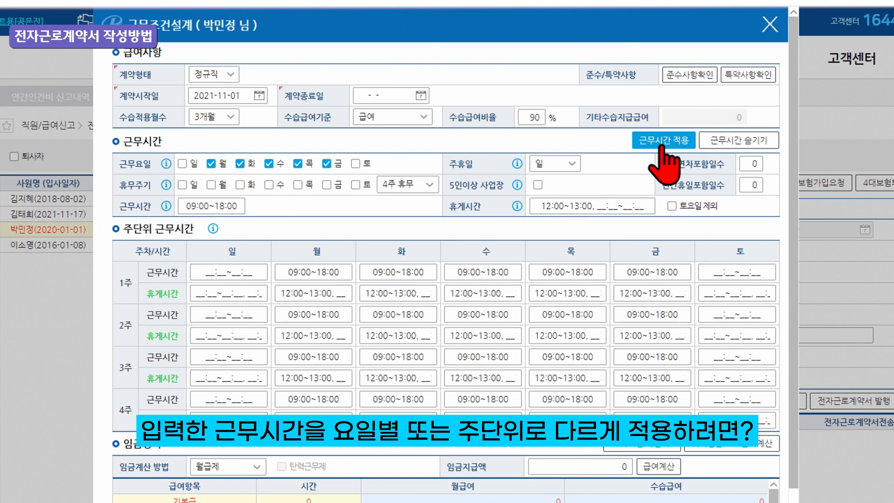
- Try 09:00~16:00 for week 1 Friday and 09:00~13:00 for the Saturdays, and reapply the default working hours
click(662, 275)
text(600)
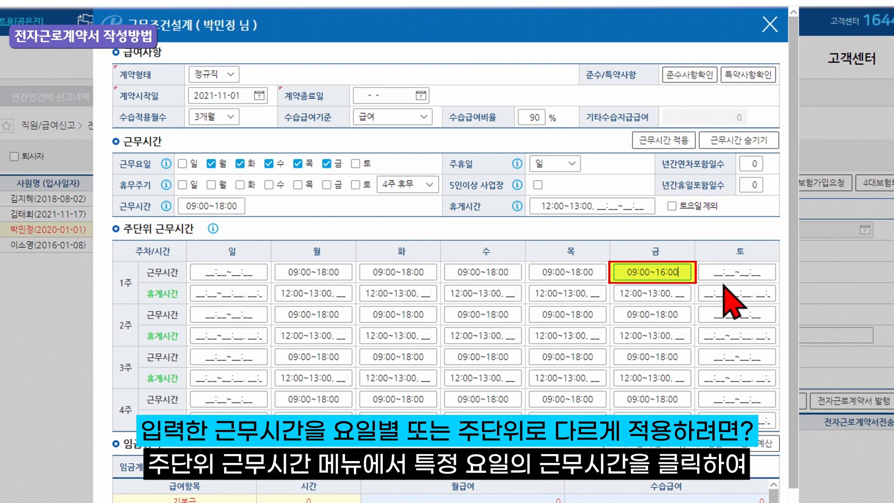
click(714, 273)
text(09:00~13:00)
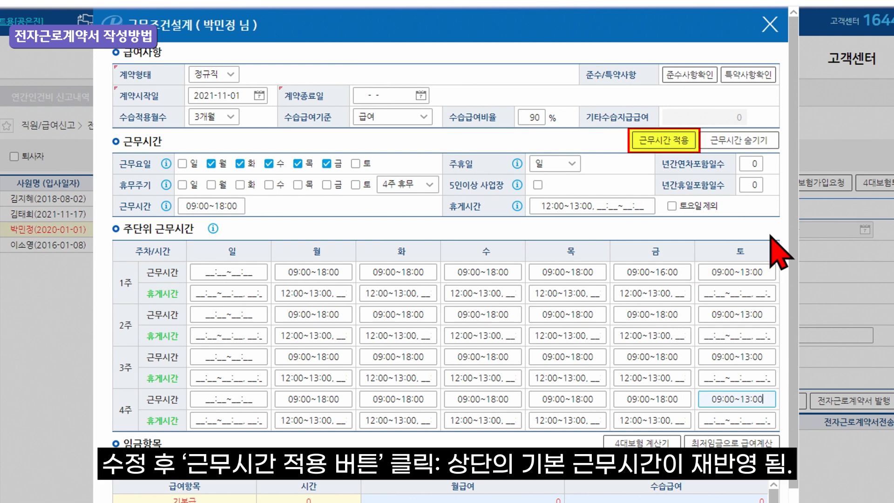
click(669, 141)
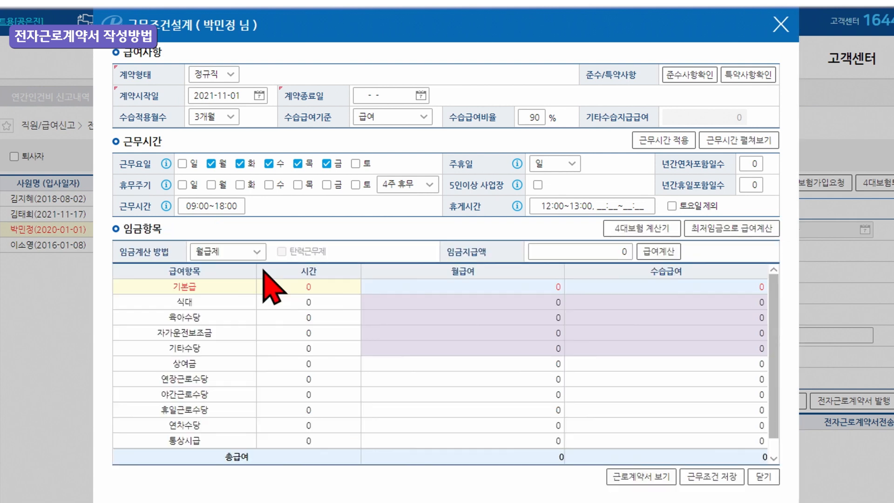
- Review the wage calculation methods, keep 월급제, and calculate the salary with a wage payment (임금지급액) of 2,000,000
click(257, 251)
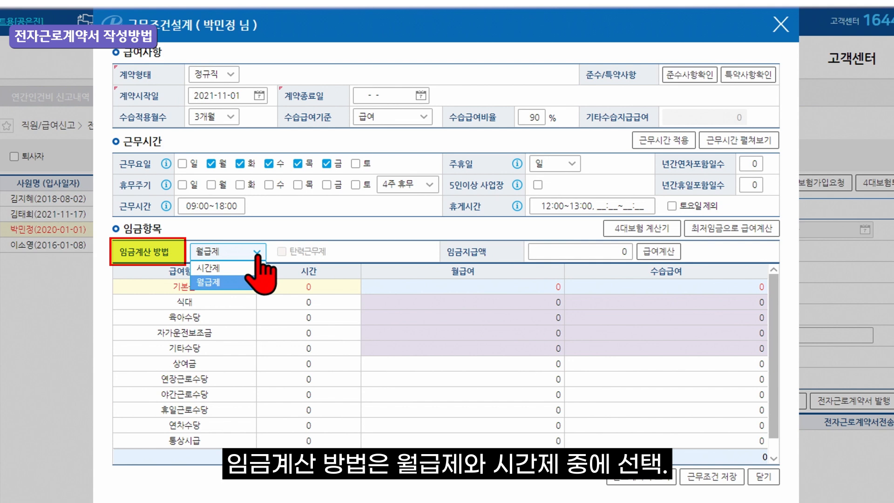
click(579, 251)
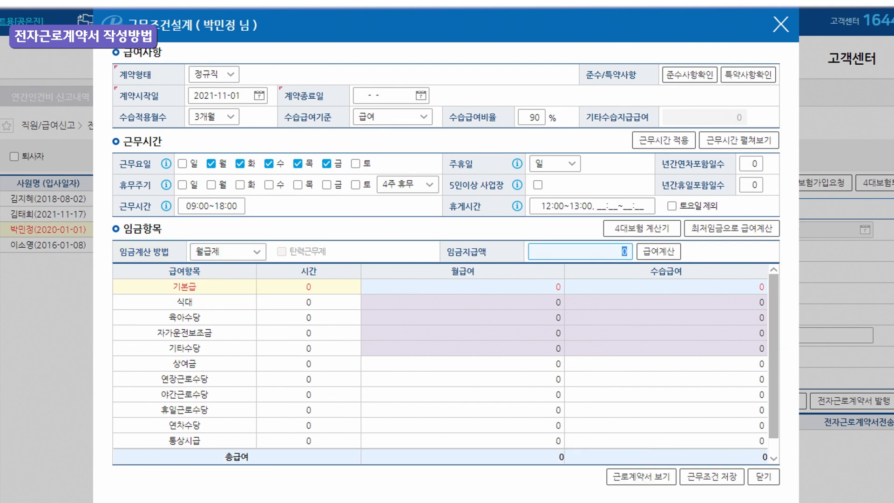
text(2,000,000)
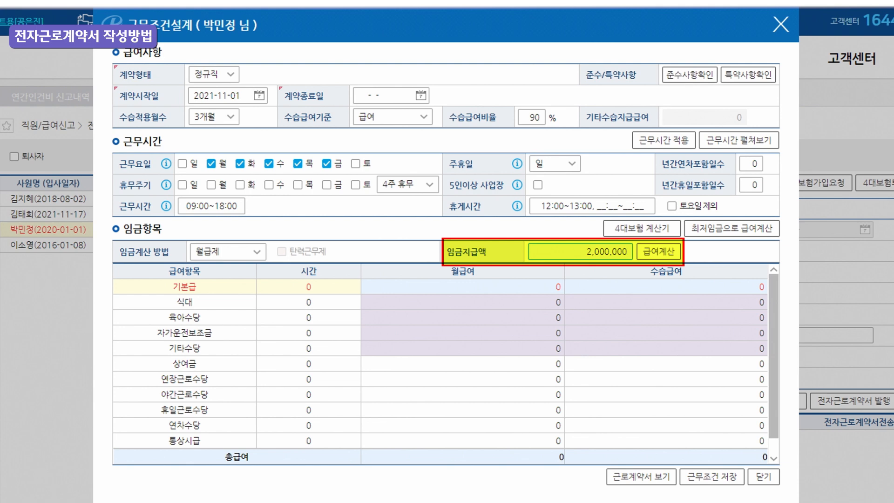
click(659, 251)
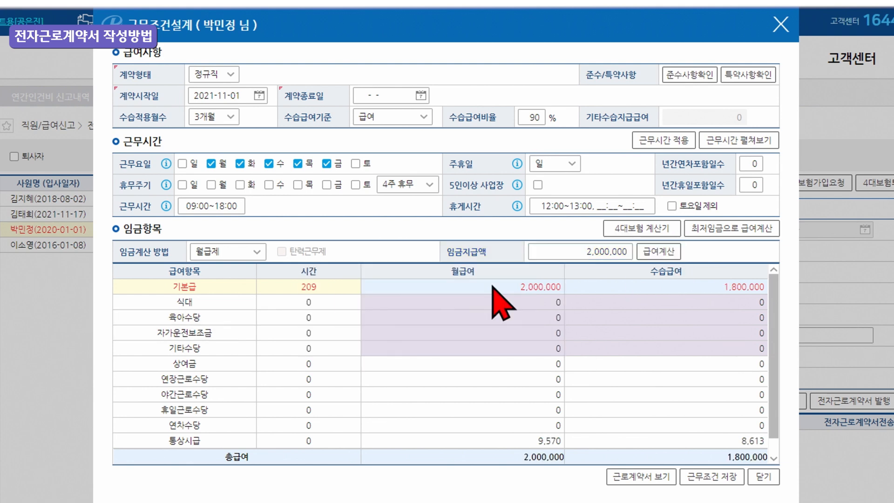
drag(773, 322, 783, 296)
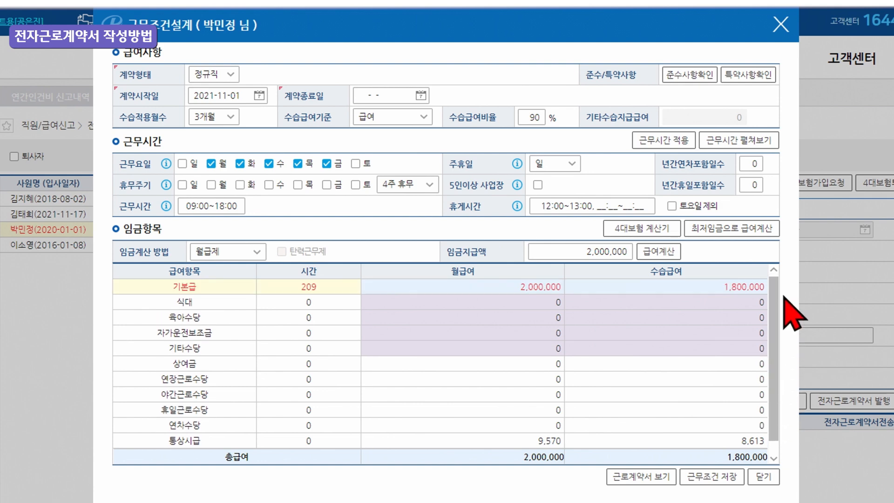
- Recalculate the salary with a wage payment (임금지급액) of 1,500,000
click(602, 251)
text(1,500,000)
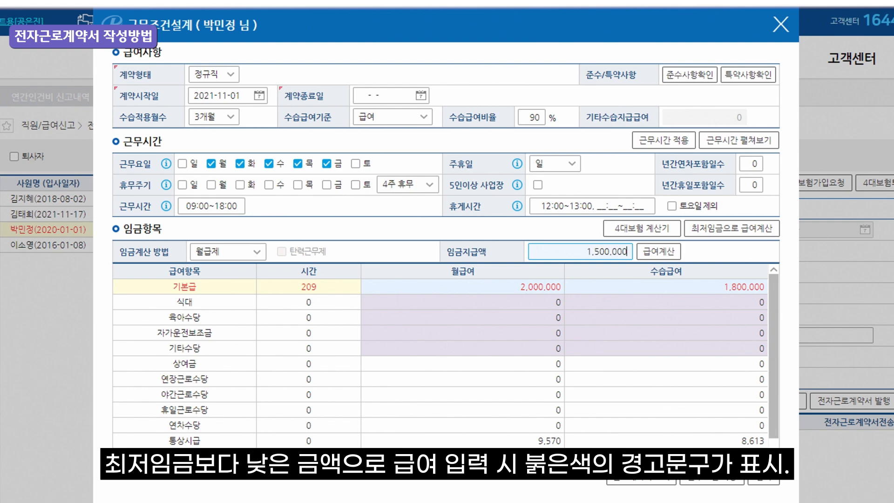
click(649, 255)
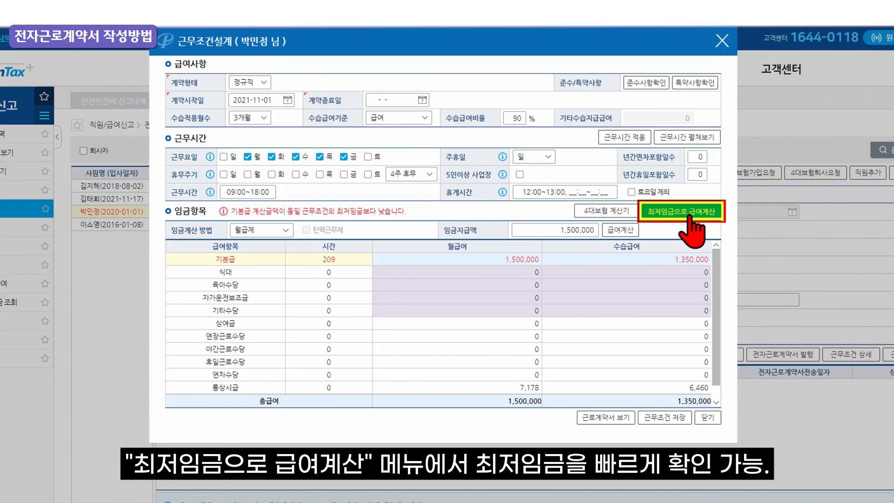
- Calculate the salary from the minimum wage (최저임금으로 급여계산) and review the resulting pay items
click(691, 214)
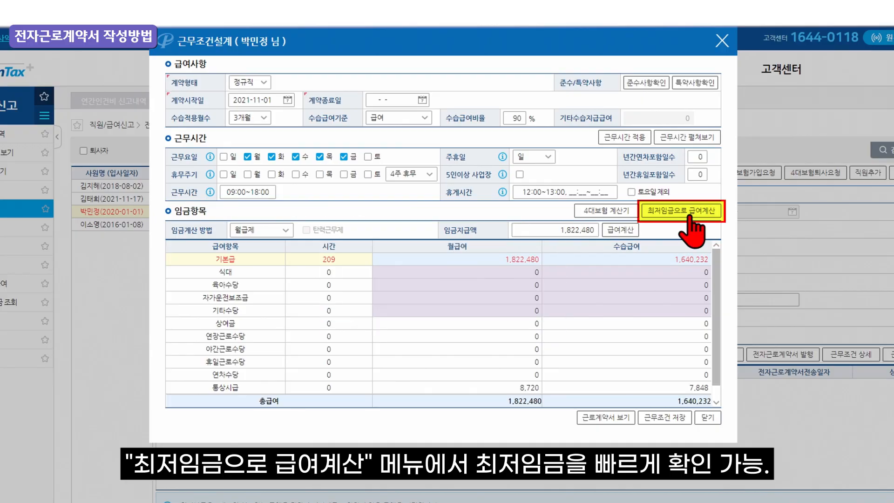
scroll(645, 324, down, 1)
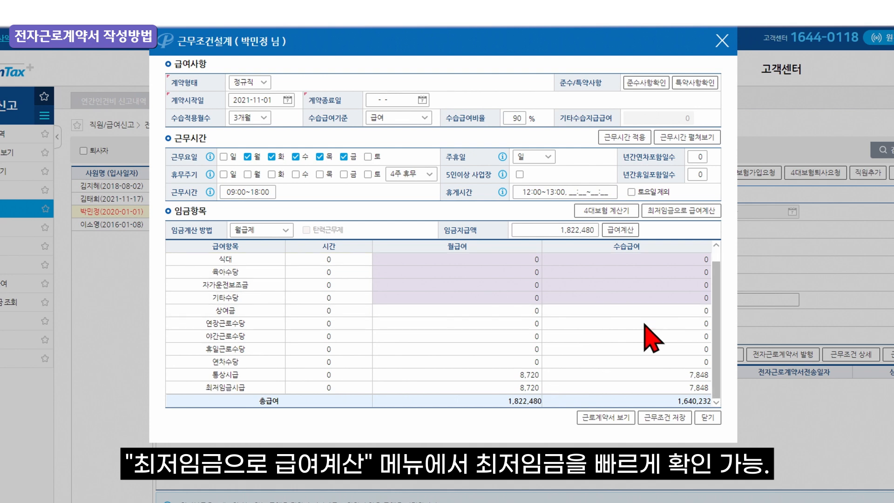
scroll(644, 325, up, 1)
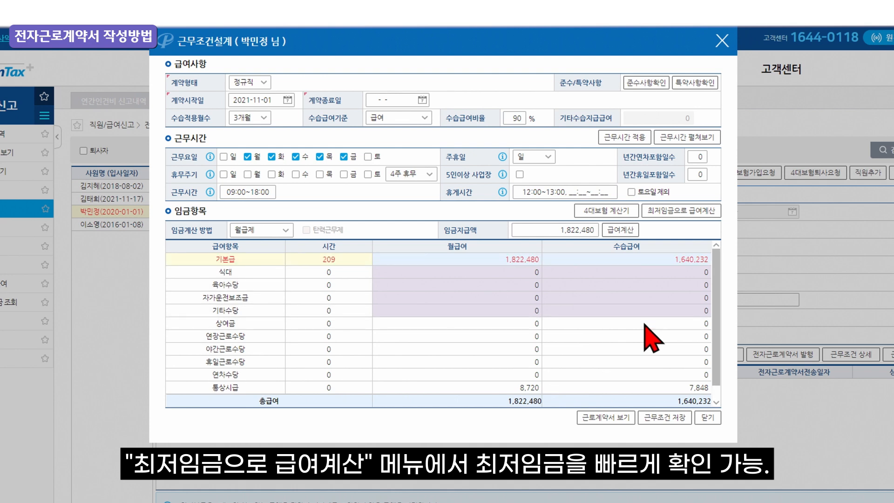
click(680, 213)
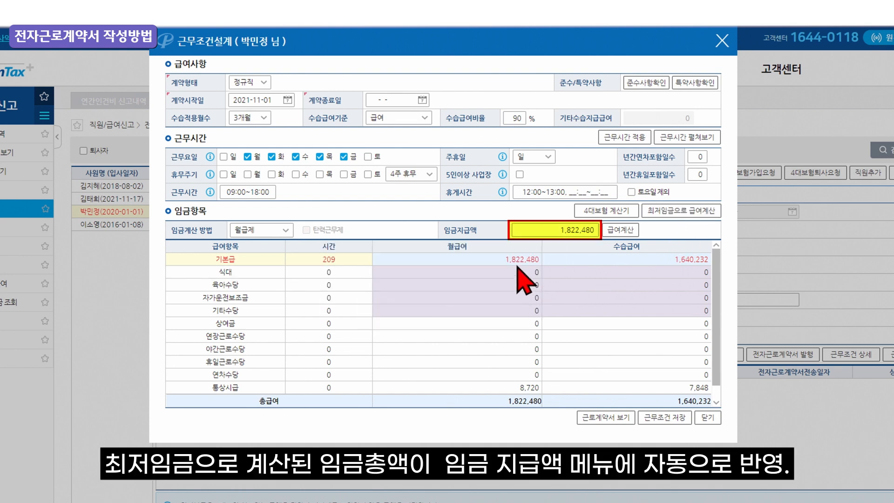
scroll(518, 283, down, 1)
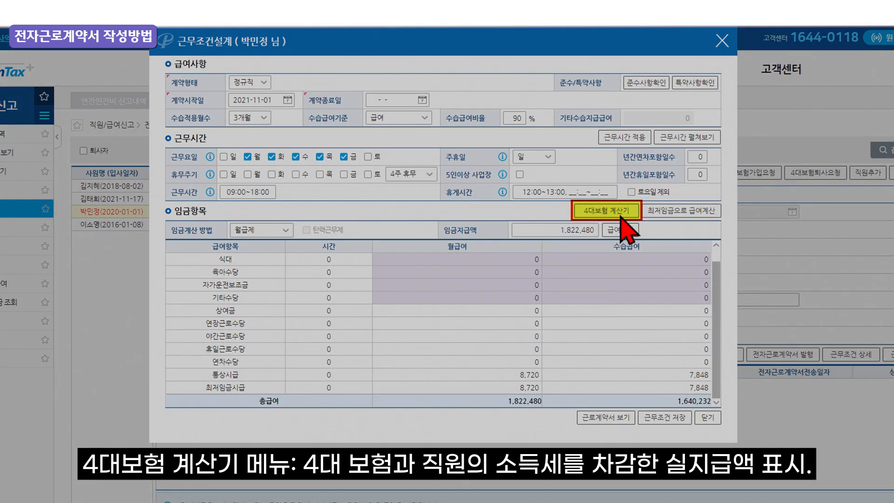
- Open the 4대보험 계산기 and check the salary (급여액) and net payment (실지급액) amounts
click(614, 212)
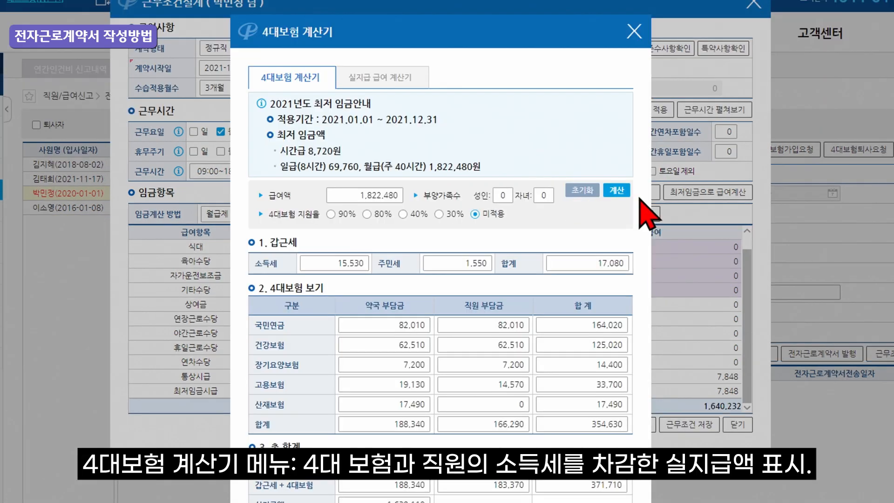
click(354, 195)
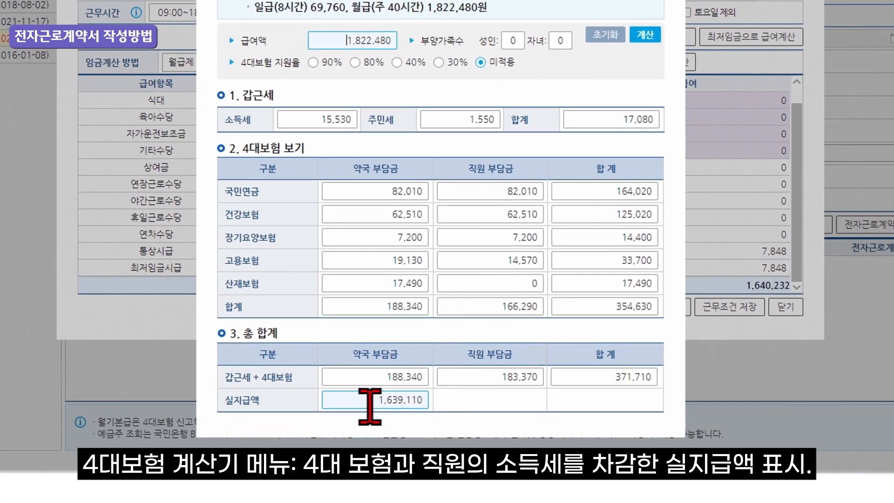
click(367, 406)
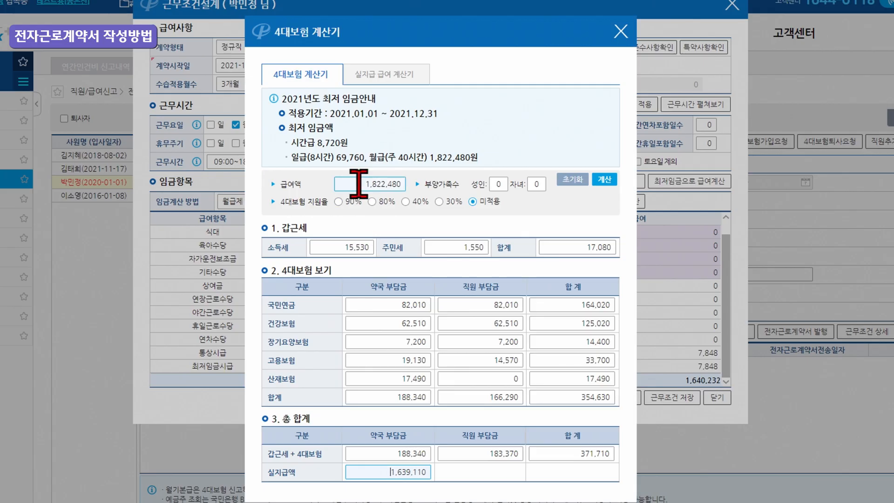
- Set the calculator's salary amount (급여액) to 2,000,000 and recalculate the taxes and insurance premiums
drag(338, 39, 389, 44)
drag(400, 188, 456, 203)
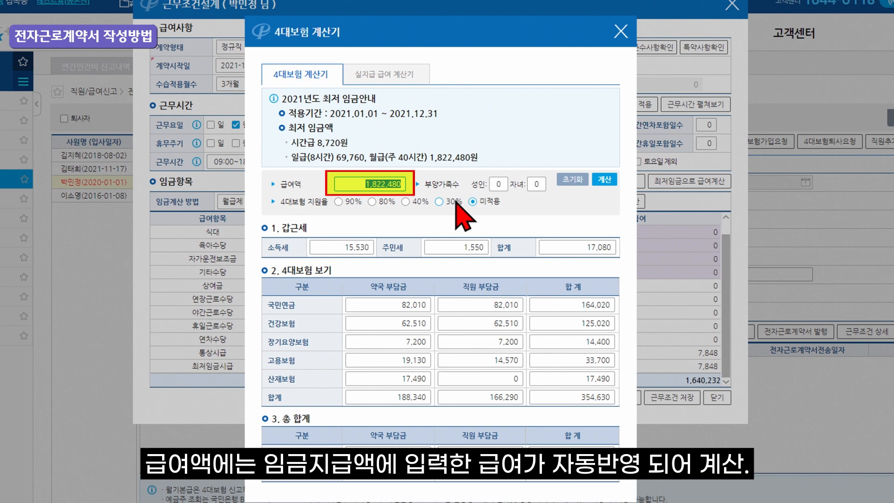
text(2000000)
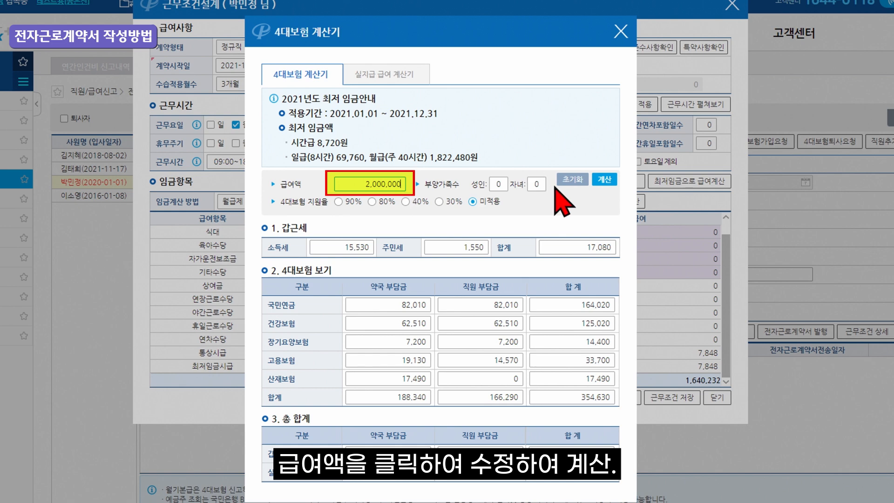
click(604, 181)
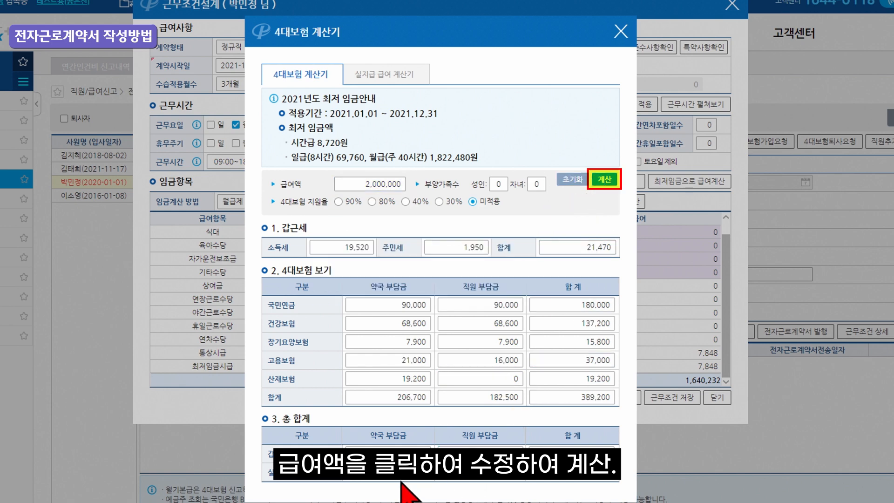
- Estimate the gross salary for a net payment of 2,000,000 with the 실지급 급여 계산기, and close the calculator
click(372, 77)
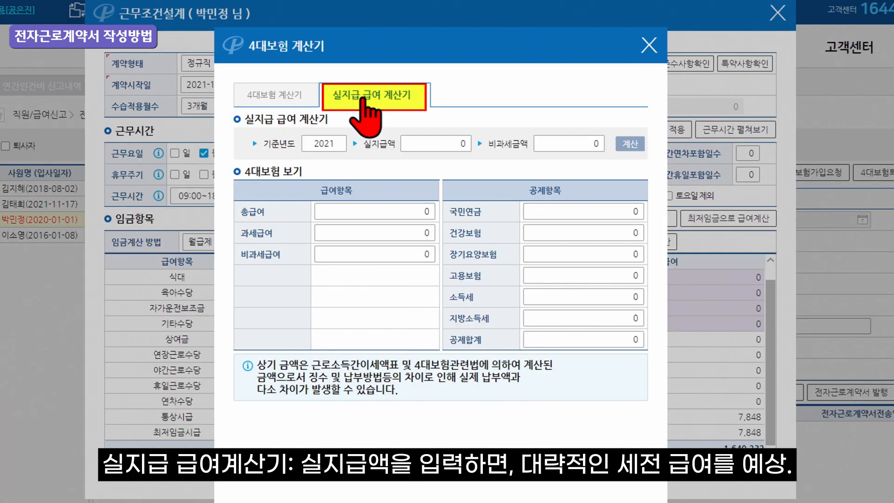
click(429, 117)
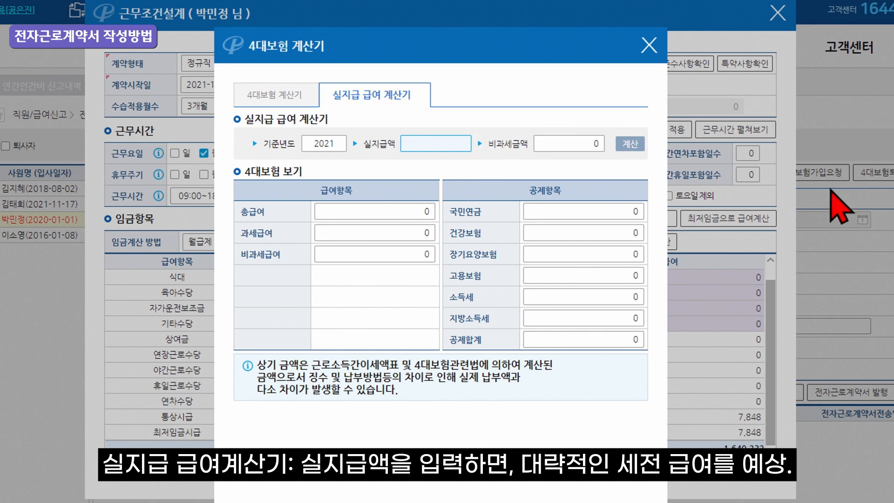
text(200000)
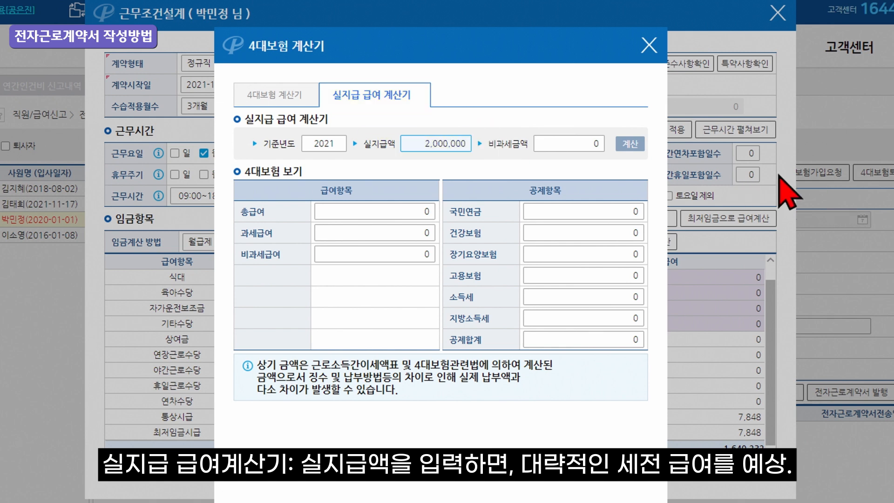
click(631, 143)
click(379, 210)
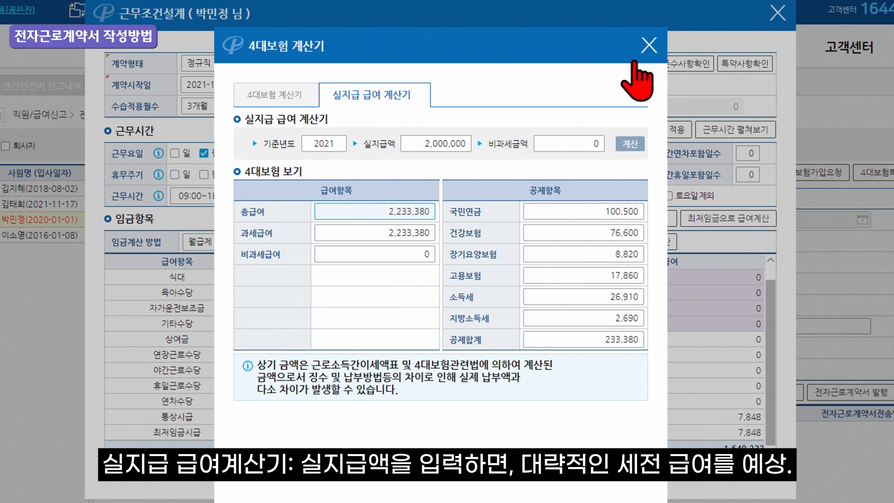
click(649, 45)
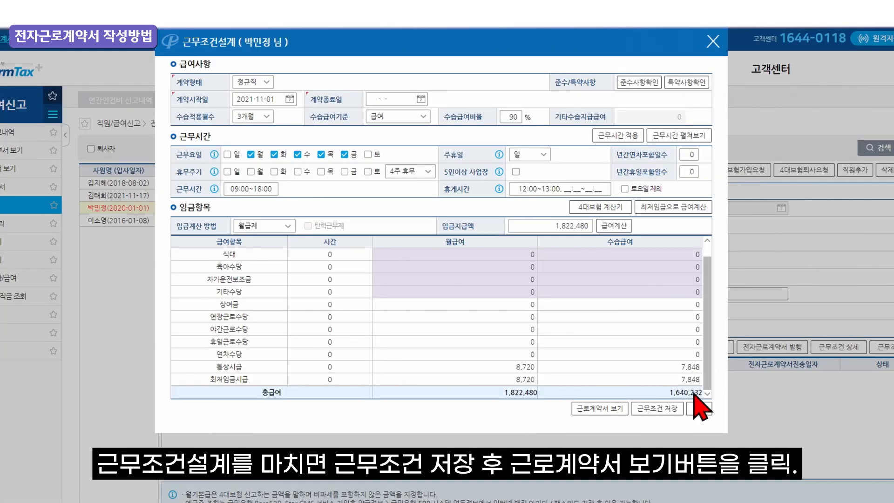
- Save the work conditions and open the employment contract preview, confirming the save
click(656, 408)
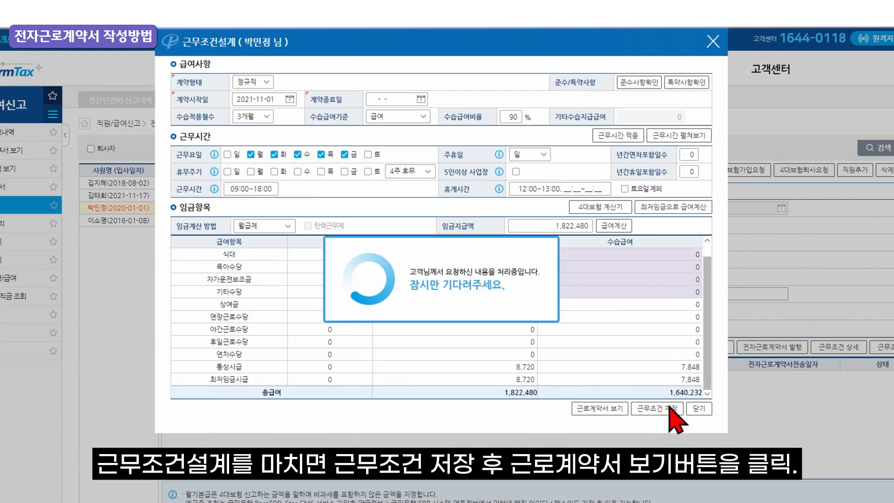
click(530, 72)
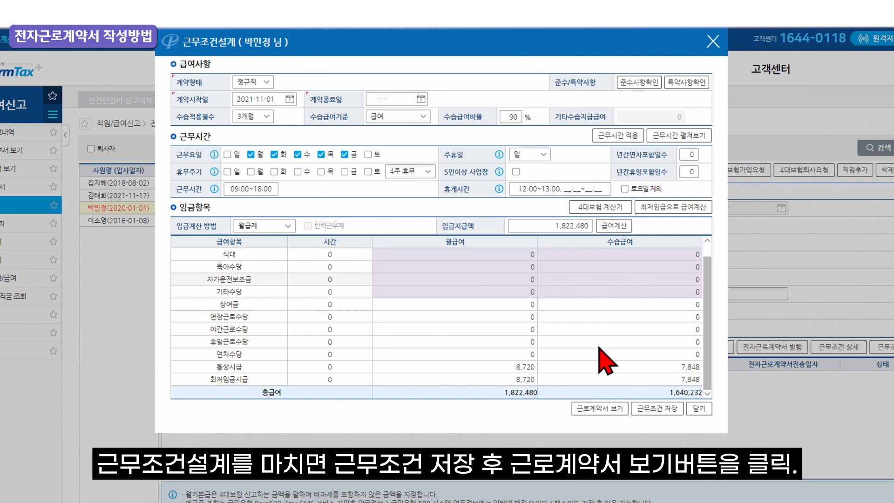
click(601, 409)
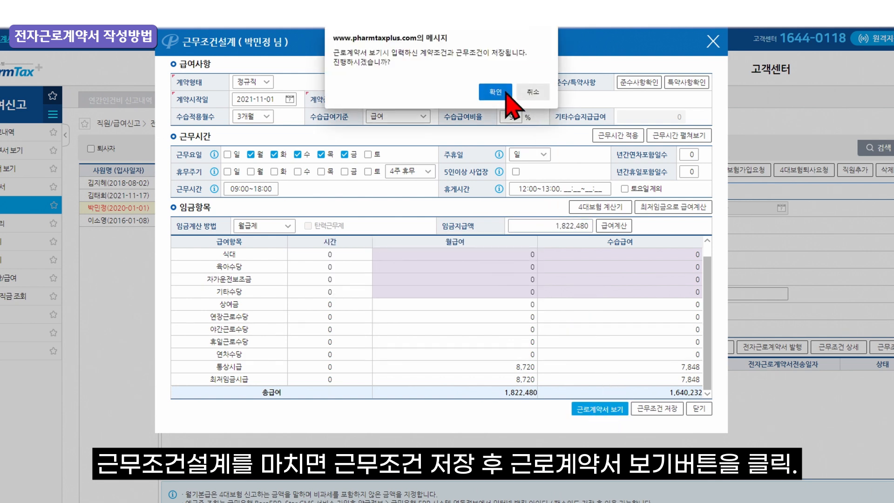
click(494, 91)
- Send the employment contract (발송하기) from its preview and close the preview window
mouse_move(753, 129)
mouse_down()
mouse_move(762, 339)
mouse_move(818, 354)
mouse_move(762, 196)
mouse_move(768, 135)
mouse_up()
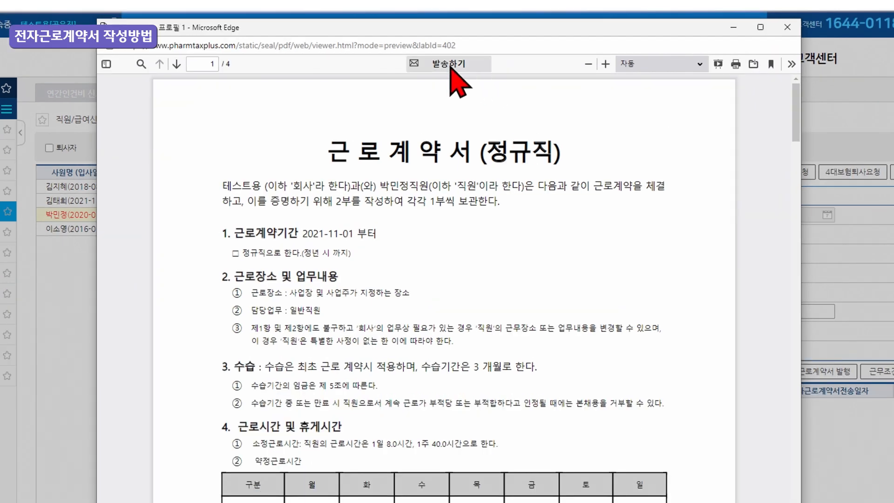
click(450, 65)
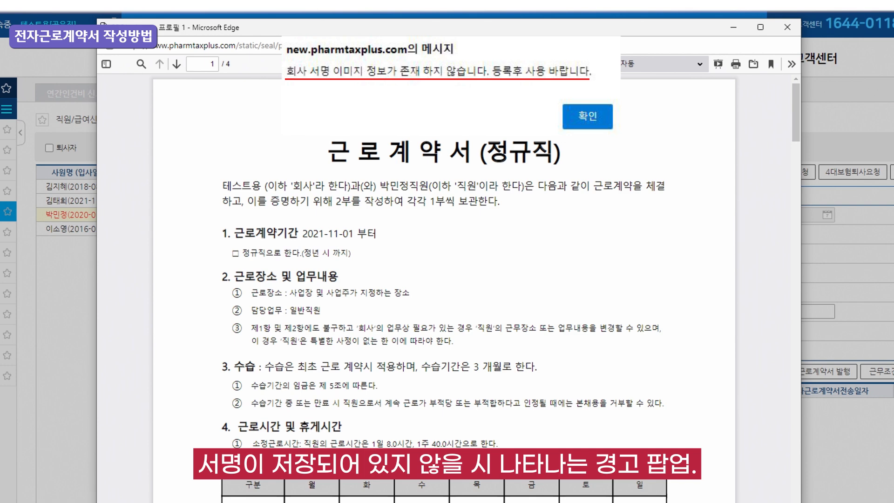
click(784, 31)
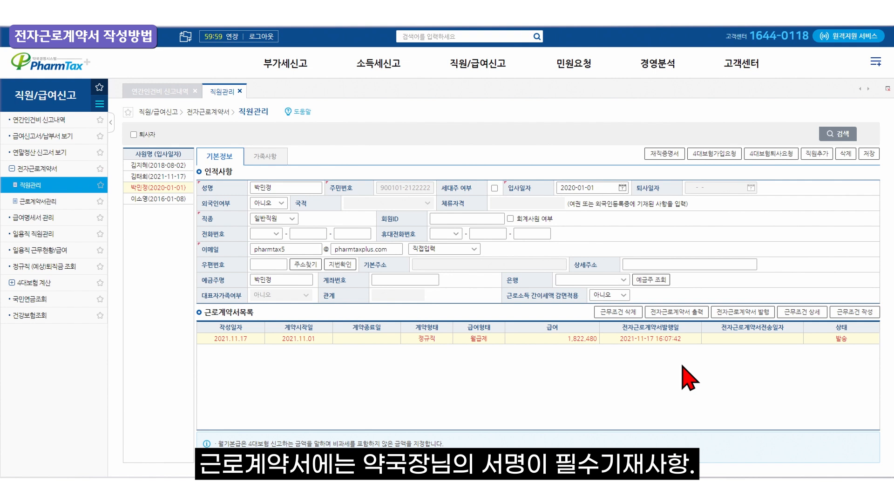
- Open the seal management (사업장 직인 관리) from the pharmacy information page, draw a signature, and open the scanned seal file selection
mouse_move(735, 67)
mouse_move(734, 197)
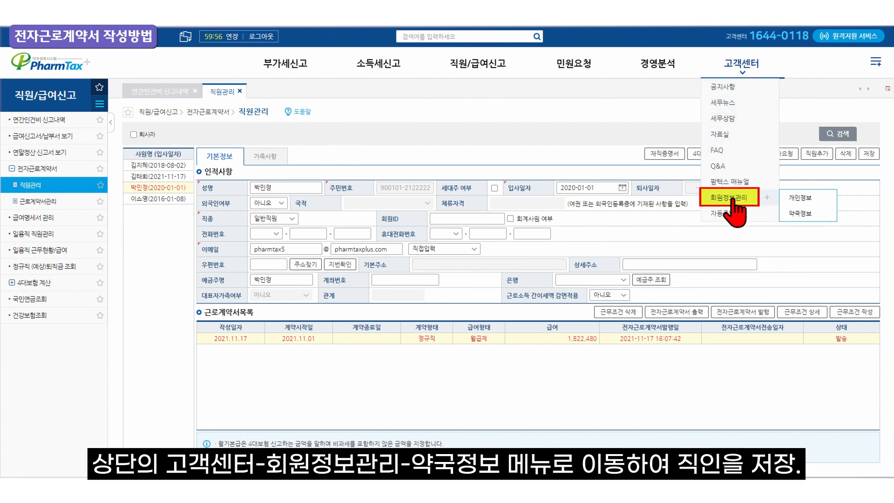
click(799, 214)
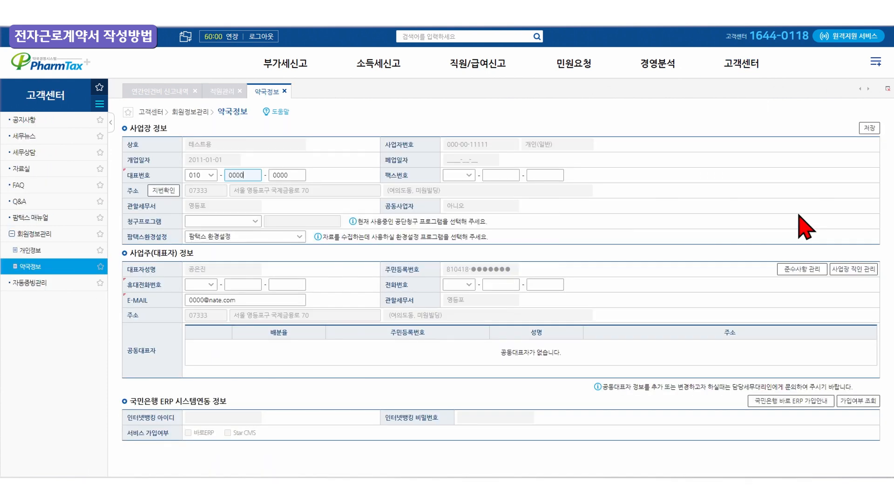
click(862, 271)
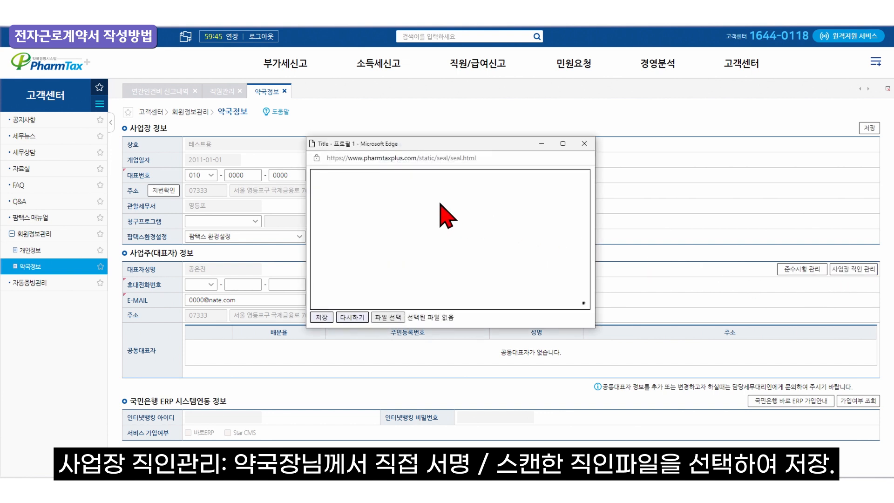
mouse_move(439, 205)
mouse_down()
mouse_move(426, 231)
mouse_move(441, 204)
mouse_move(451, 208)
mouse_move(430, 217)
mouse_up()
click(387, 317)
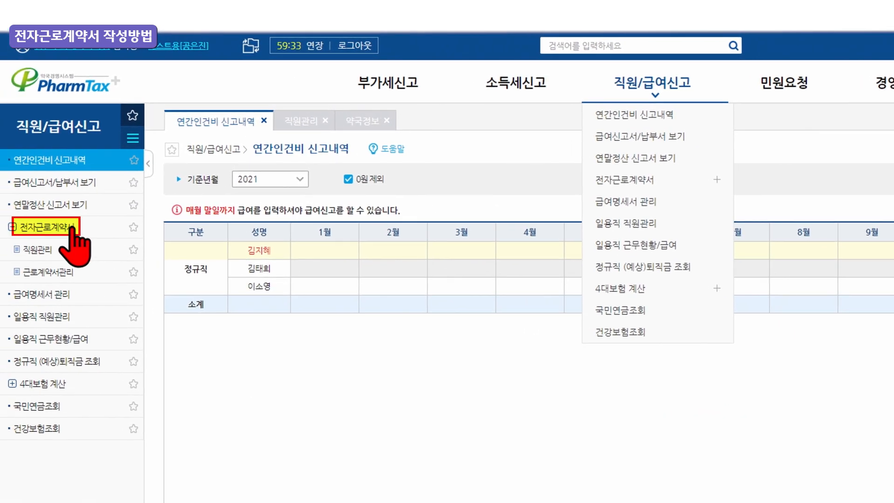
- Resend the employee's contract from its preview on the 직원관리 page, and reopen its work conditions from the contract list
click(47, 249)
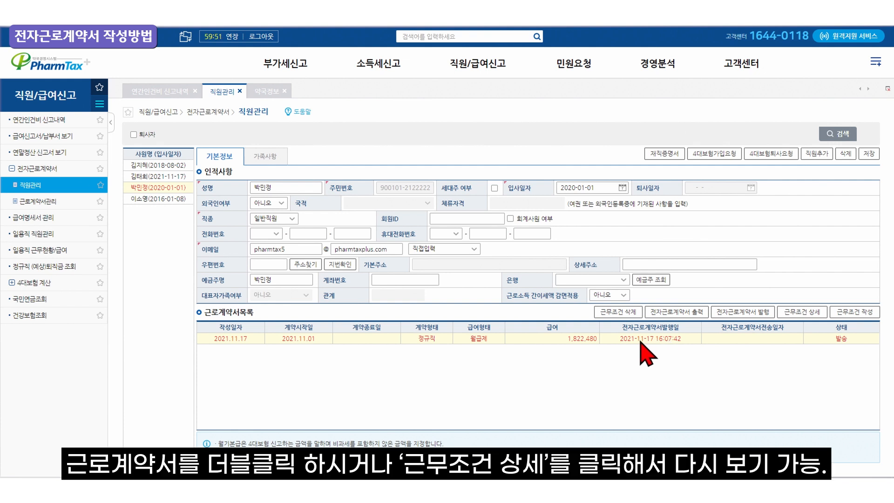
click(794, 320)
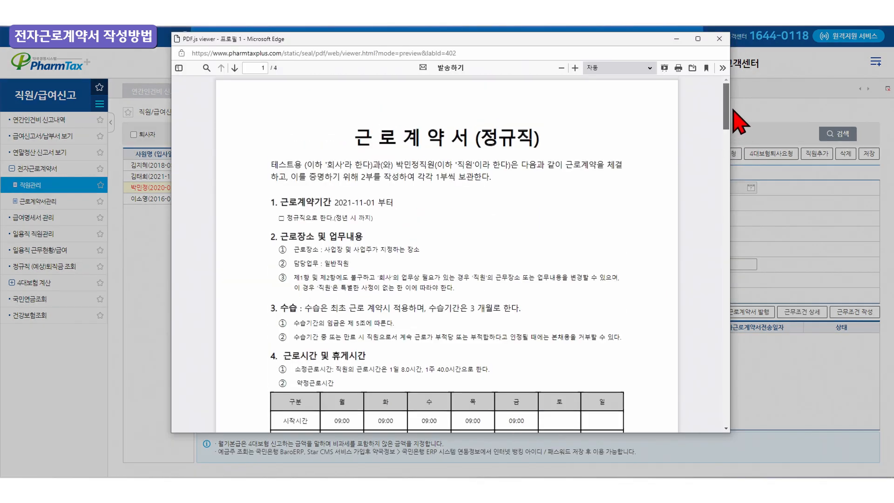
click(451, 69)
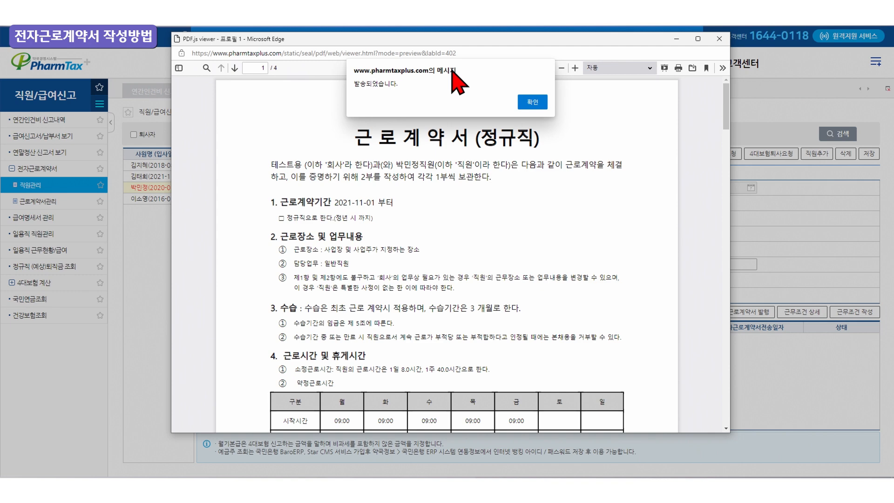
click(532, 101)
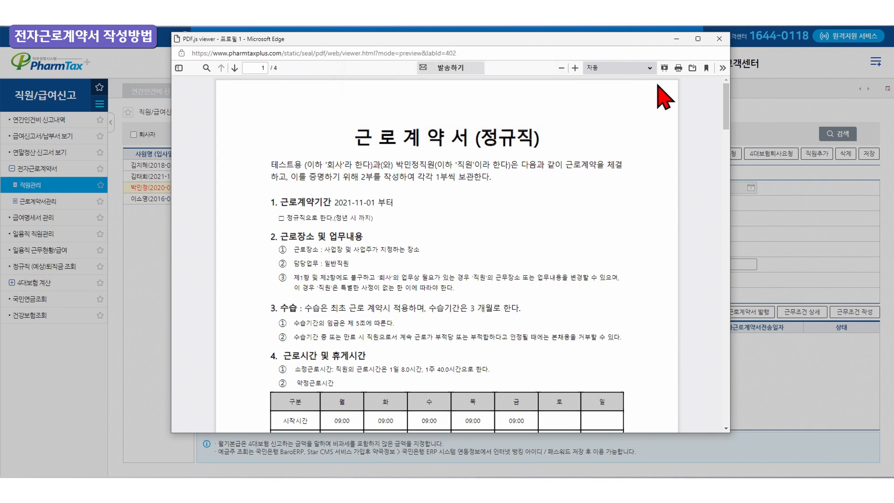
click(720, 39)
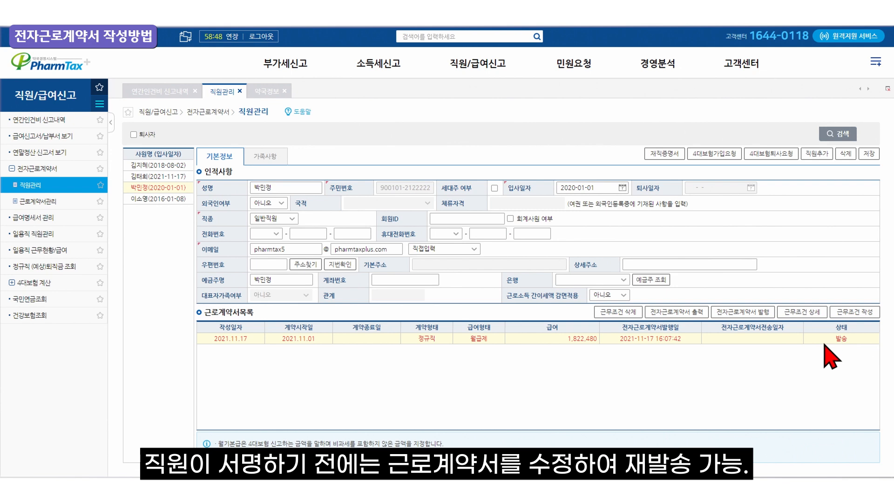
double_click(685, 339)
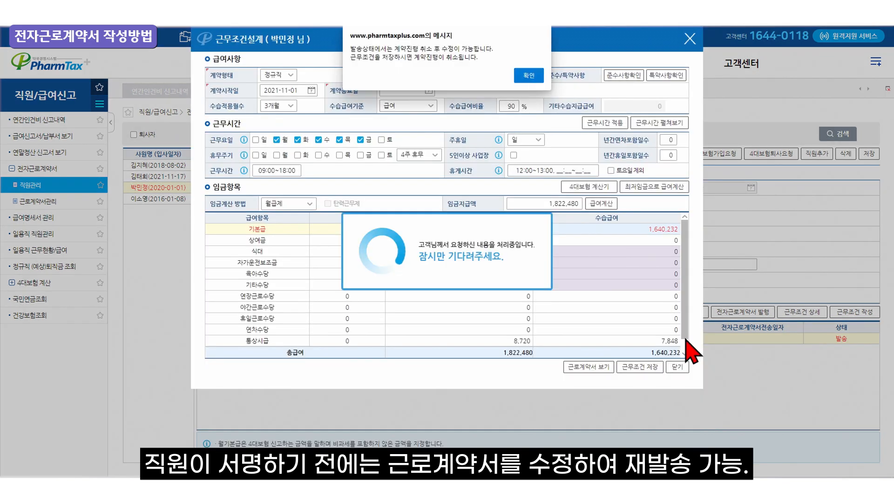
click(529, 75)
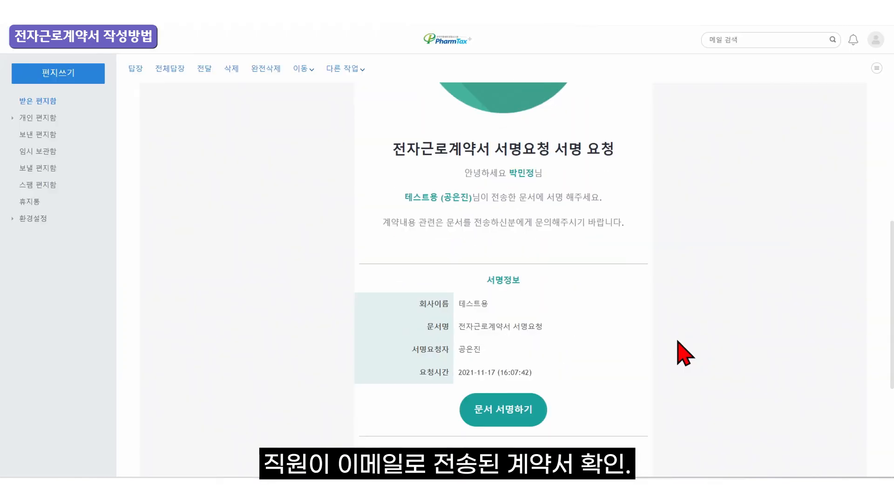
- Open the contract from the signature request e-mail, verify with the employee's six-digit birth date, and review it to the signature section
scroll(630, 351, down, 2)
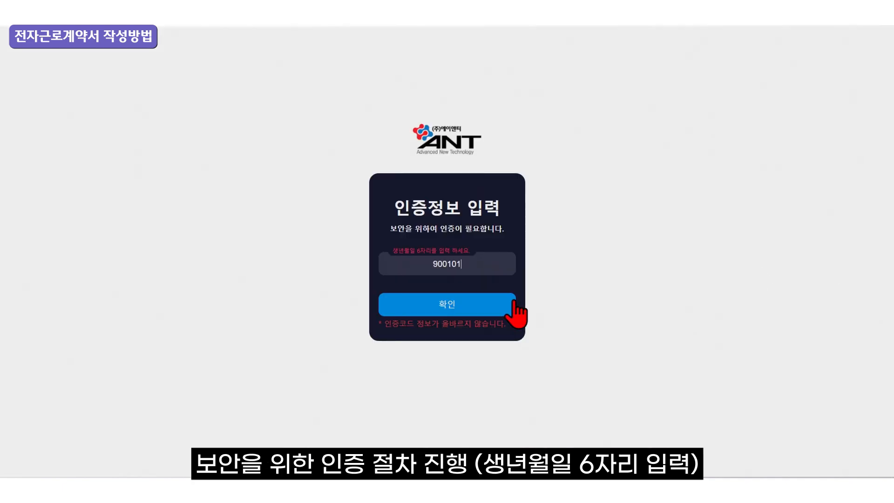
click(492, 307)
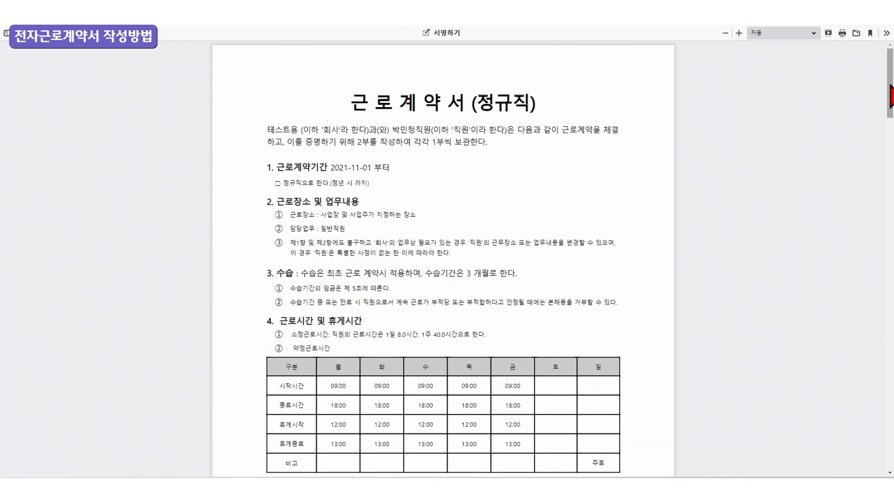
drag(890, 86, 885, 236)
scroll(861, 246, down, 5)
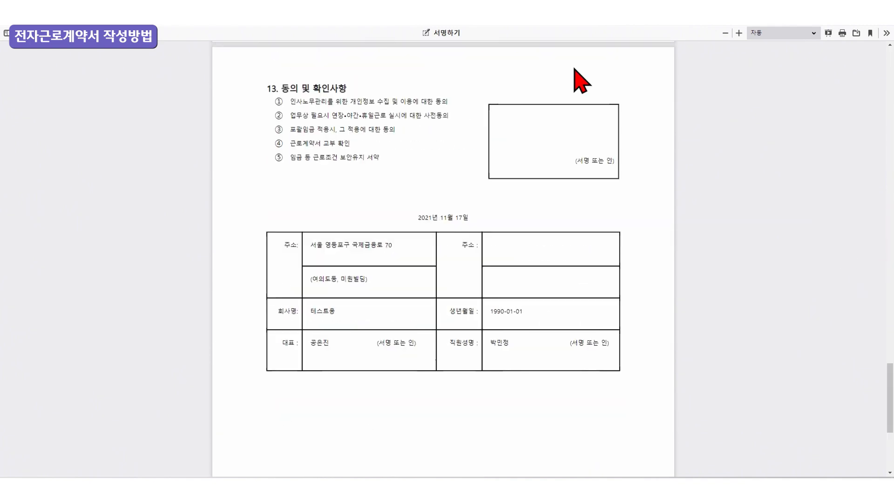
- Draw the employee's signature in the contract's 서명하기 window and apply it
click(445, 33)
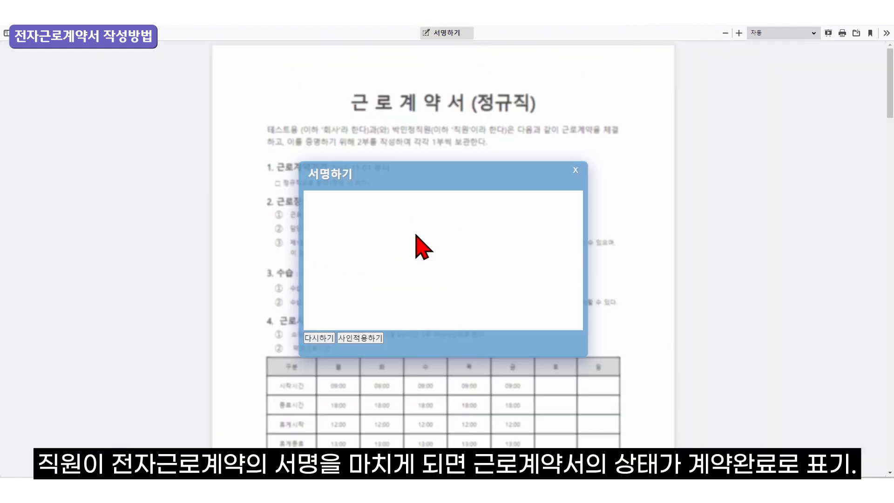
drag(405, 242, 426, 247)
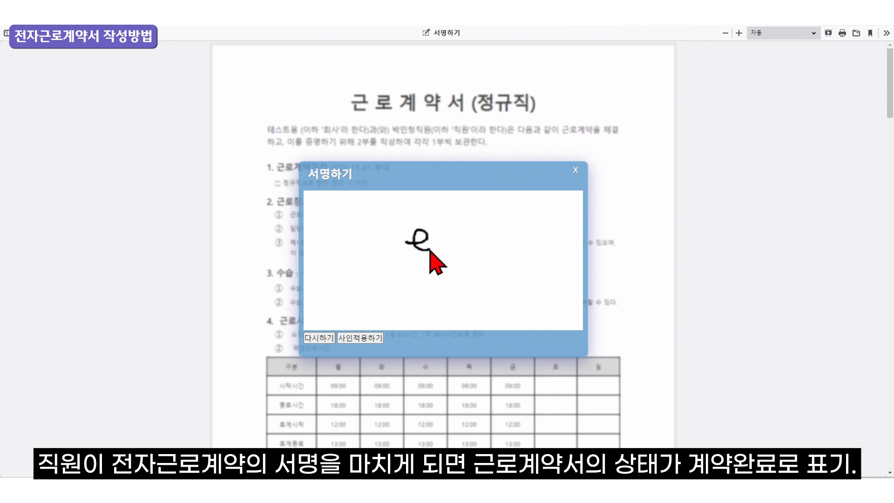
click(346, 337)
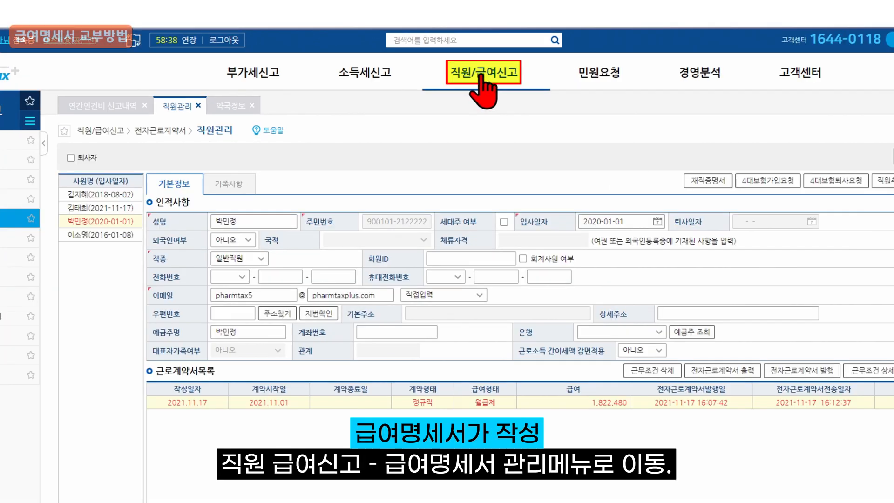
- Go to 급여명세서 관리 and load the payroll for the attribution month 2021-12, confirming the re-query
click(481, 74)
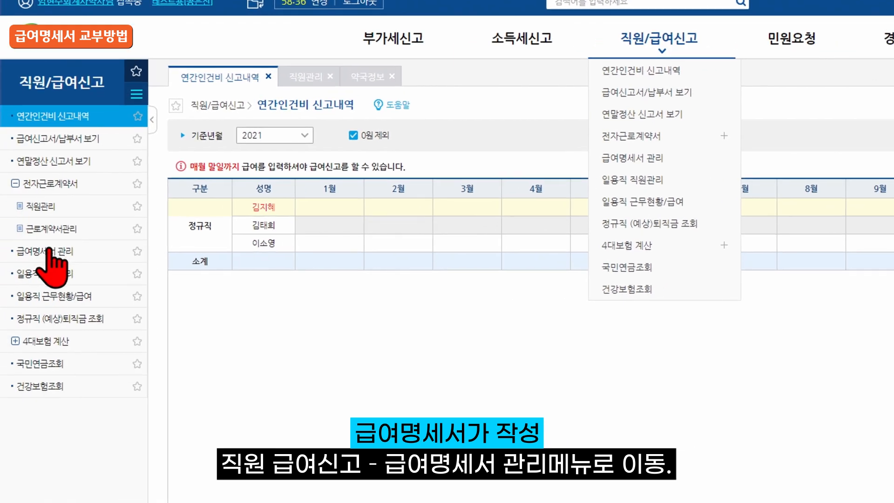
click(51, 251)
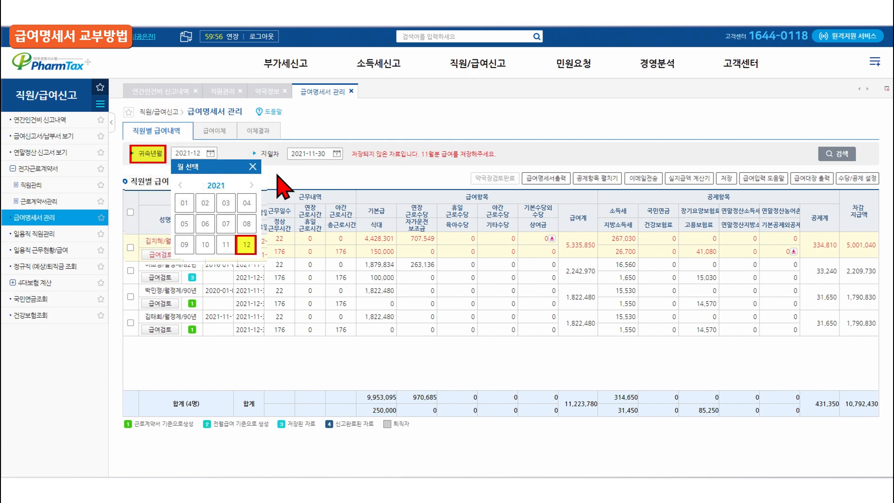
click(833, 154)
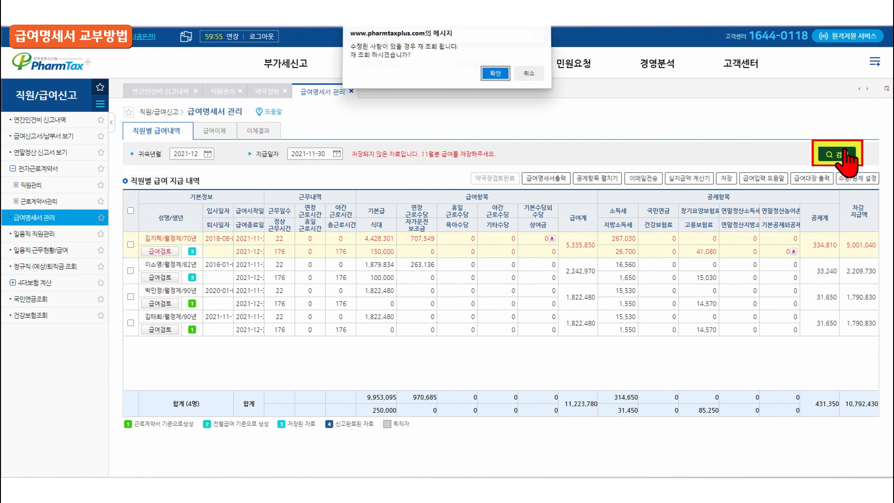
click(495, 75)
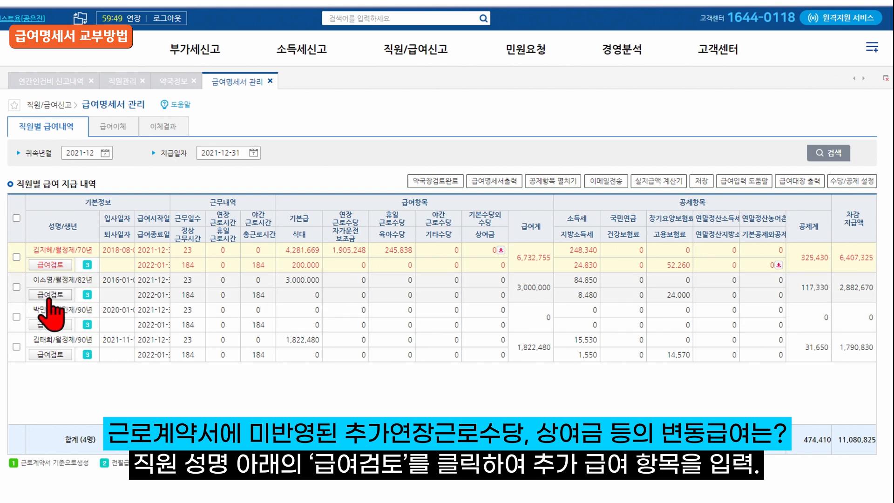
- Add 10 hours of extra overtime and a 100,000 meal allowance (식대) in the fourth employee's 급여 검토
click(47, 354)
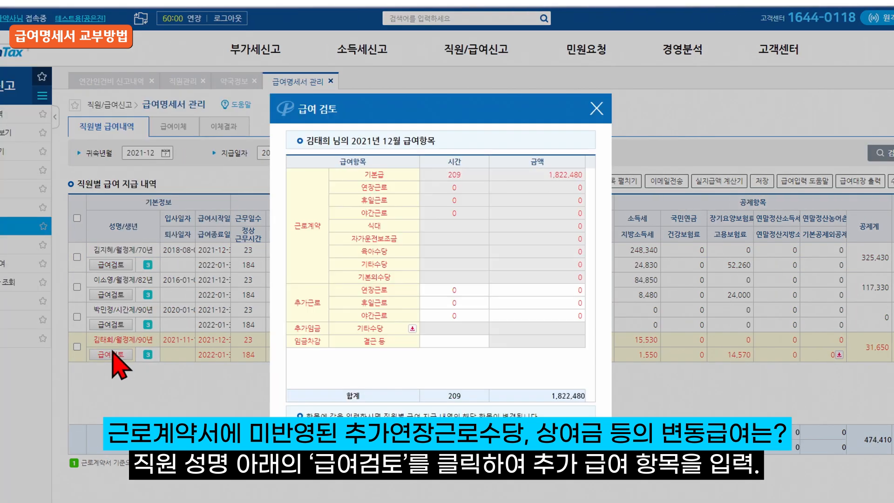
click(454, 288)
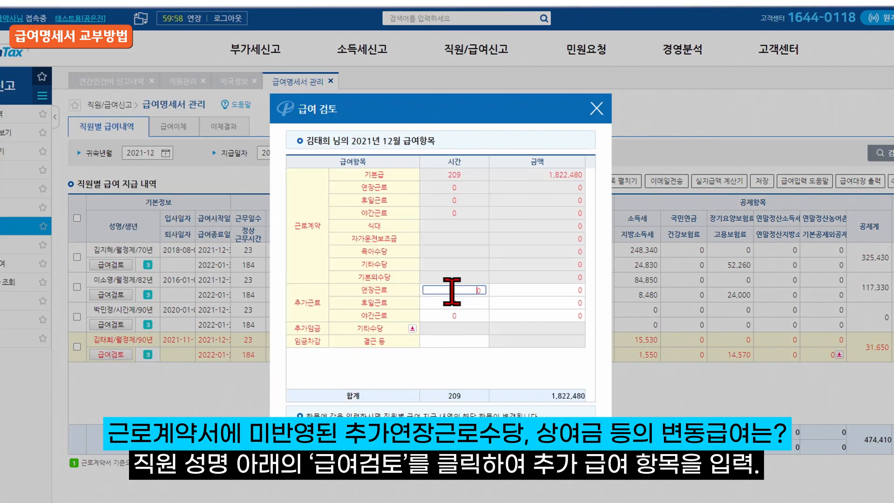
text(10)
key(Return)
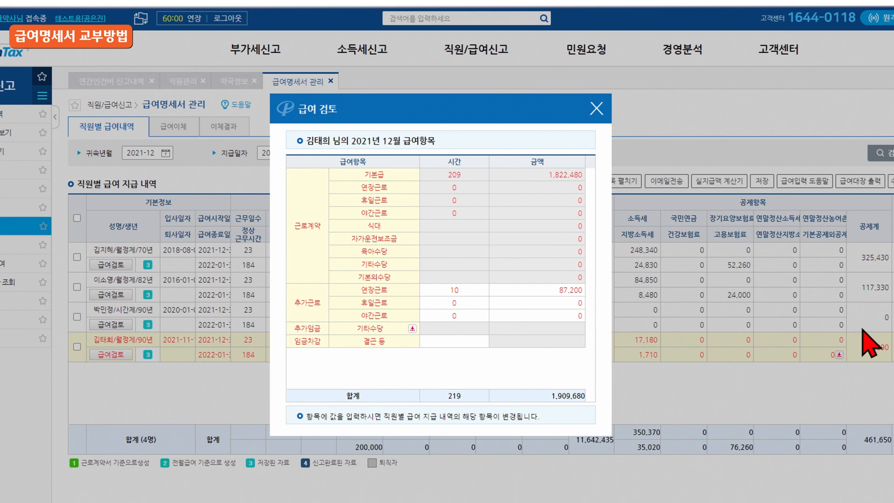
click(412, 328)
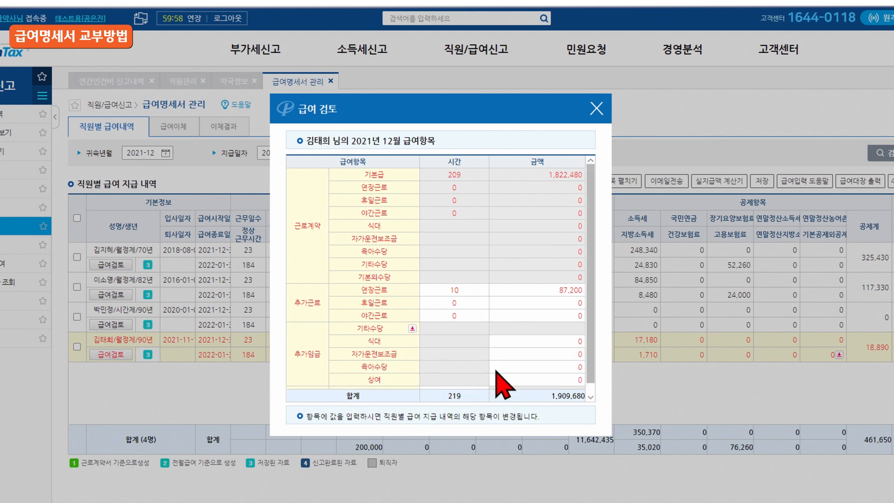
click(597, 109)
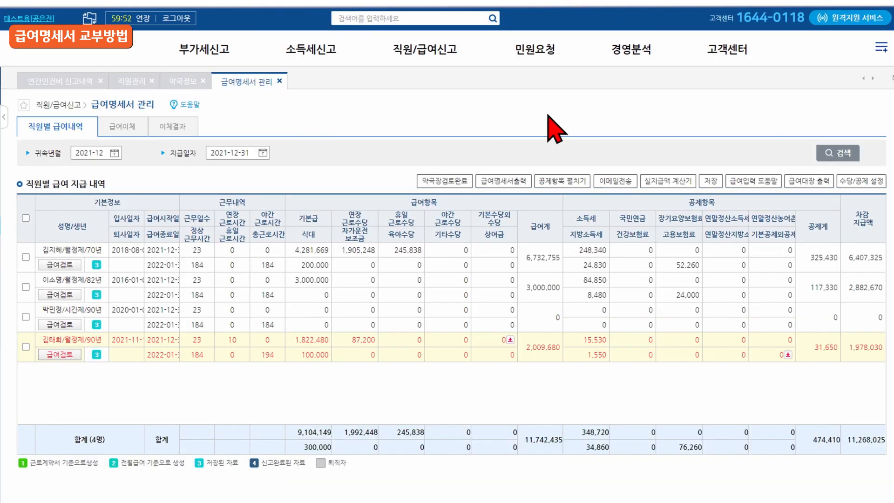
- Save the 2021-12 payroll data and confirm the pharmacist's review (약국장검토완료) for all employees
click(311, 355)
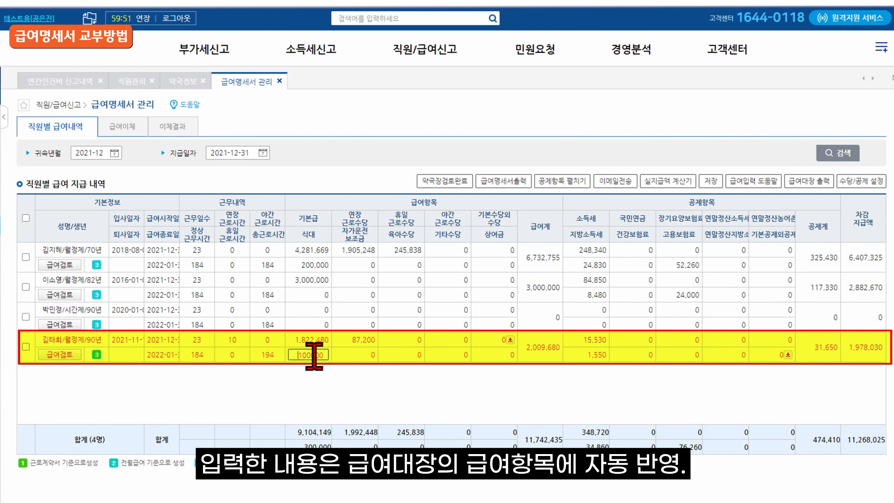
click(339, 380)
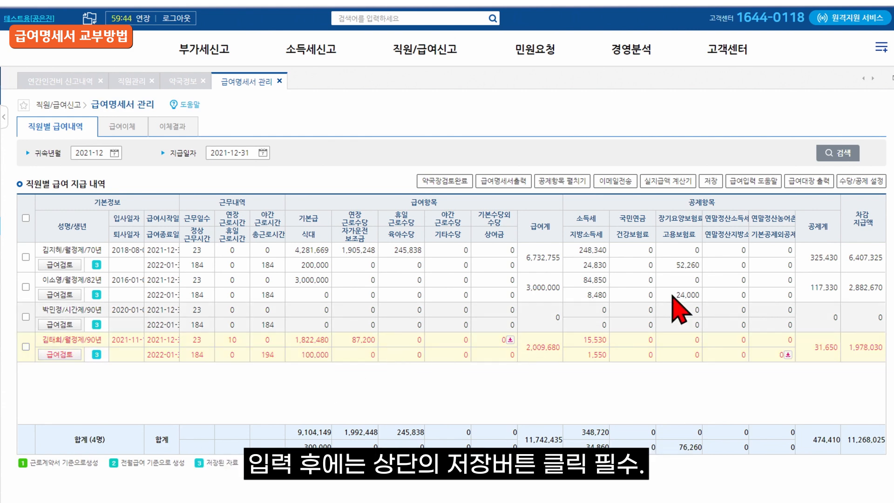
click(715, 182)
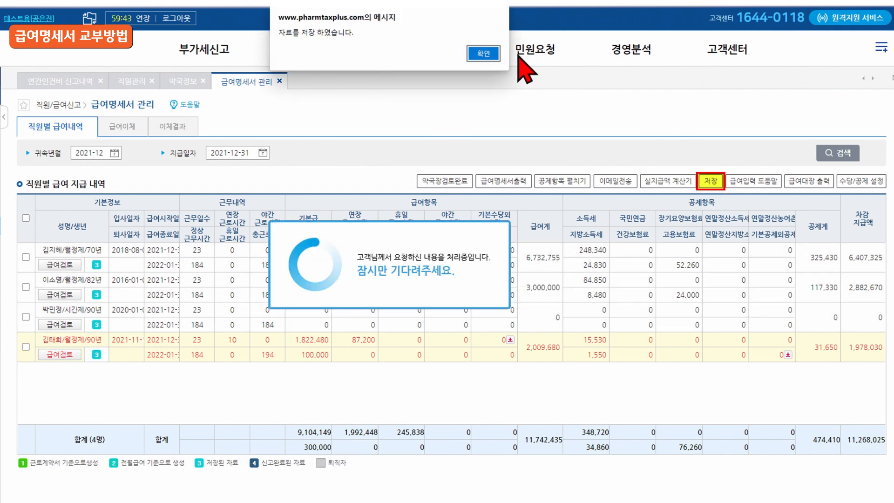
click(531, 55)
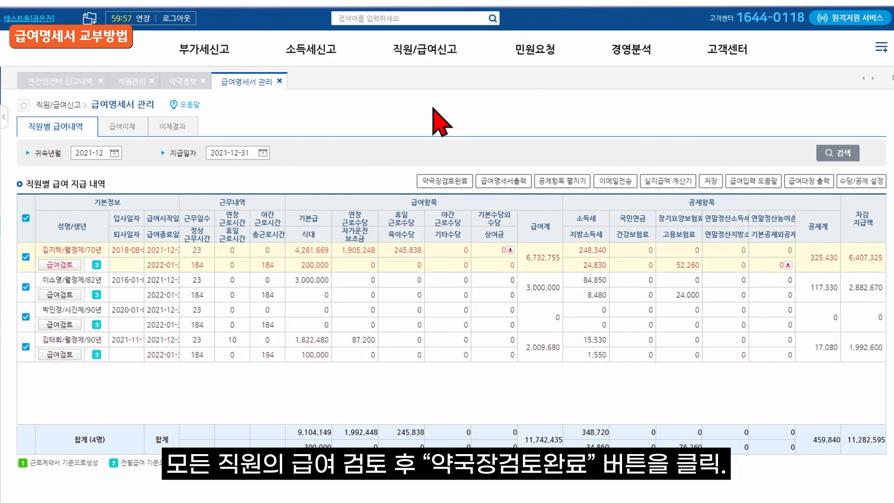
click(458, 189)
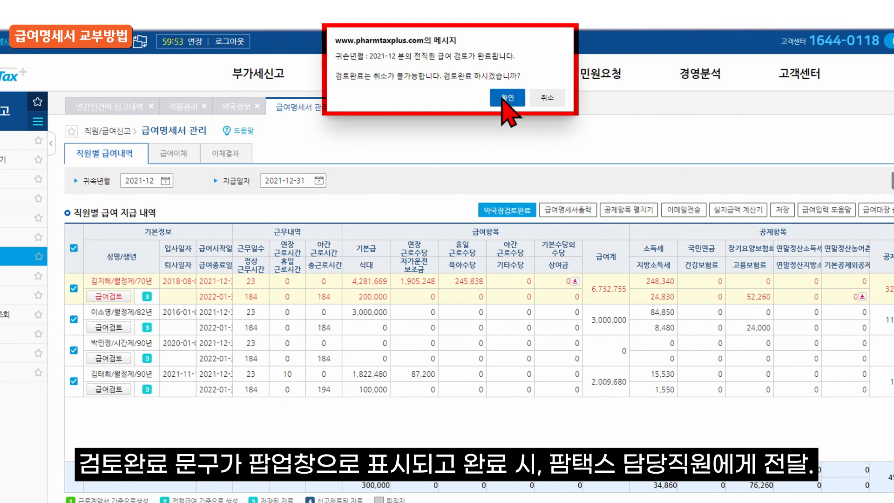
click(505, 99)
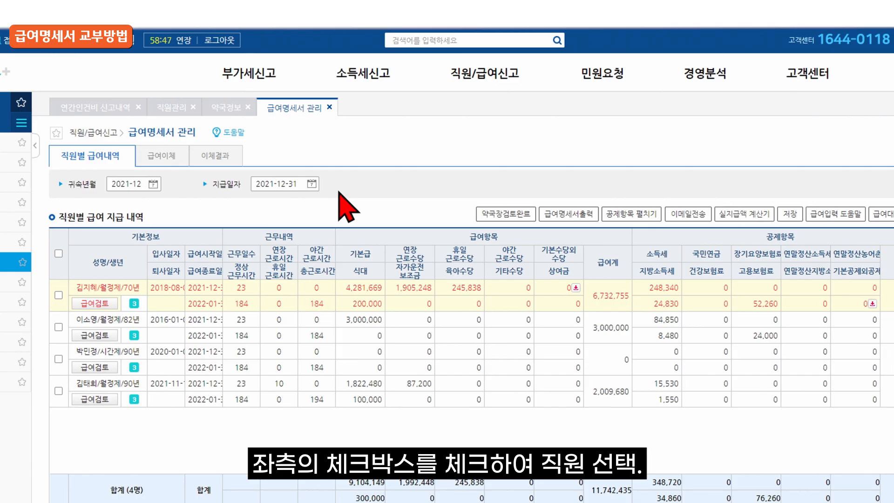
- Select all employees and send their 2021-12 pay statements by e-mail
click(58, 253)
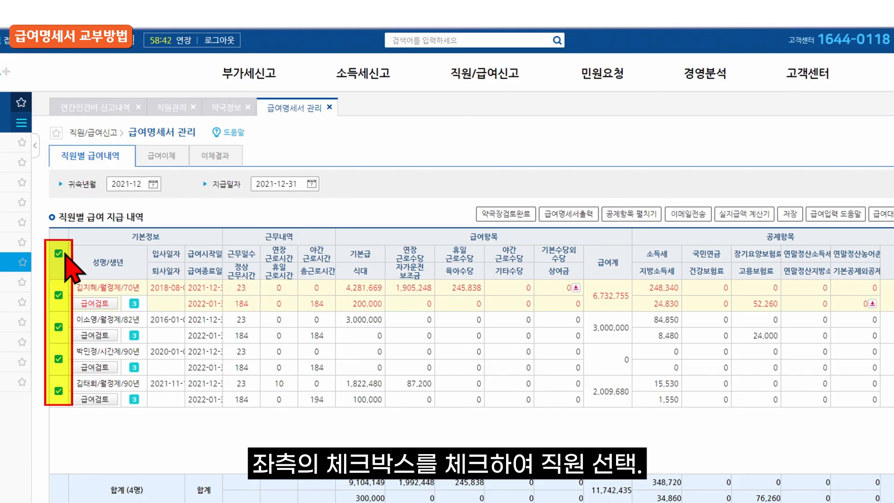
click(684, 215)
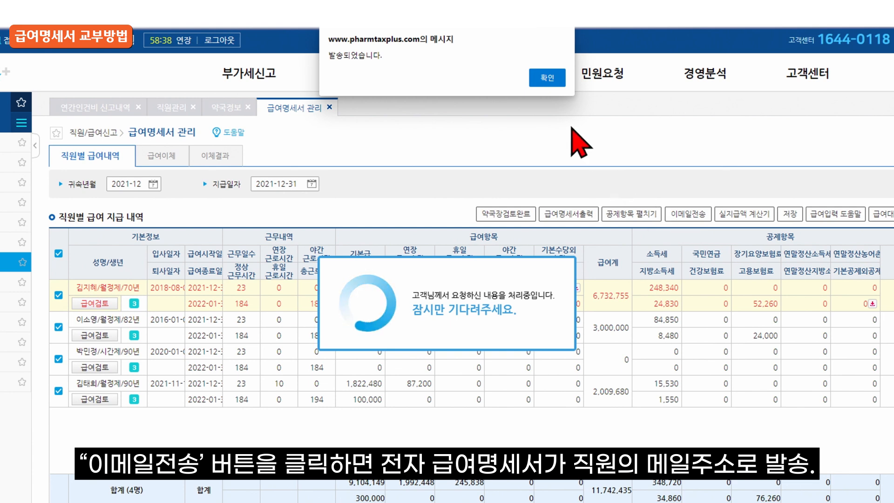
click(547, 77)
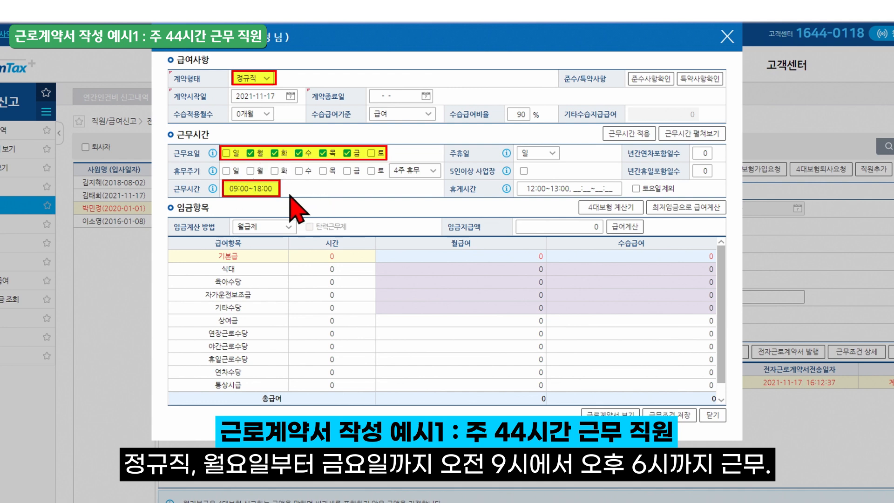
- Calculate the 44-hour example's pay at the minimum wage, mark the workplace as 5인이상 사업장, and recalculate
click(524, 191)
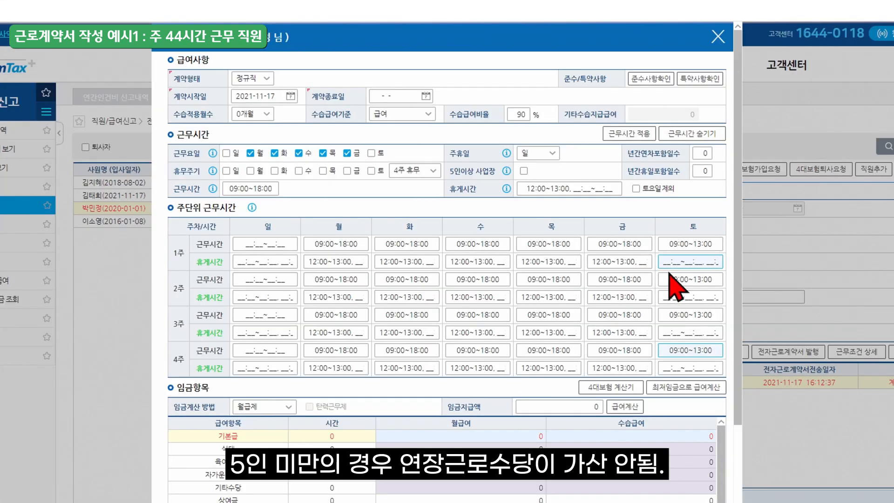
click(704, 383)
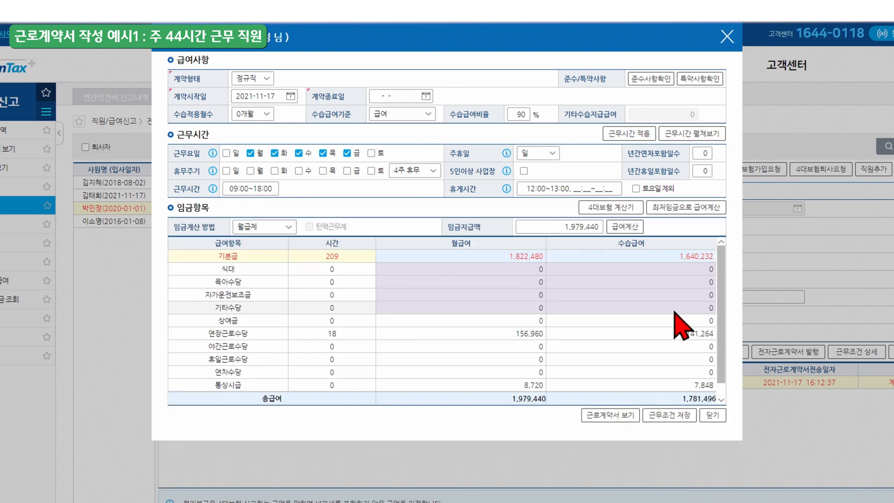
click(523, 172)
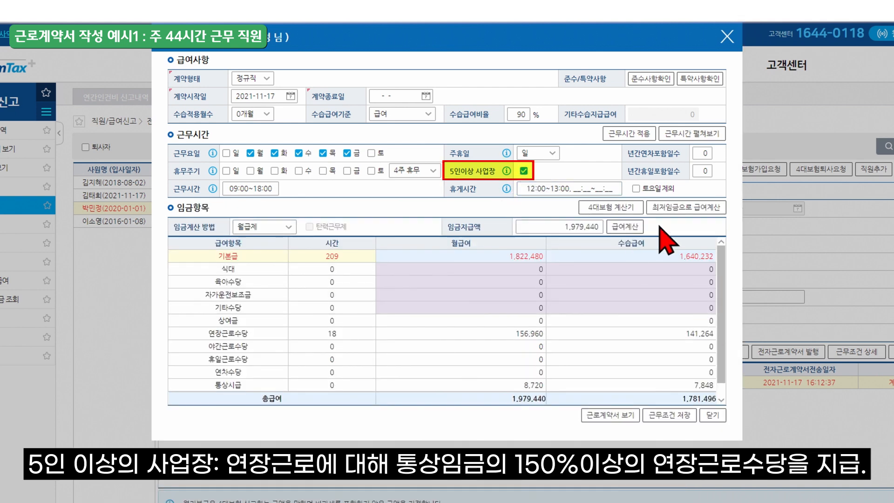
click(712, 208)
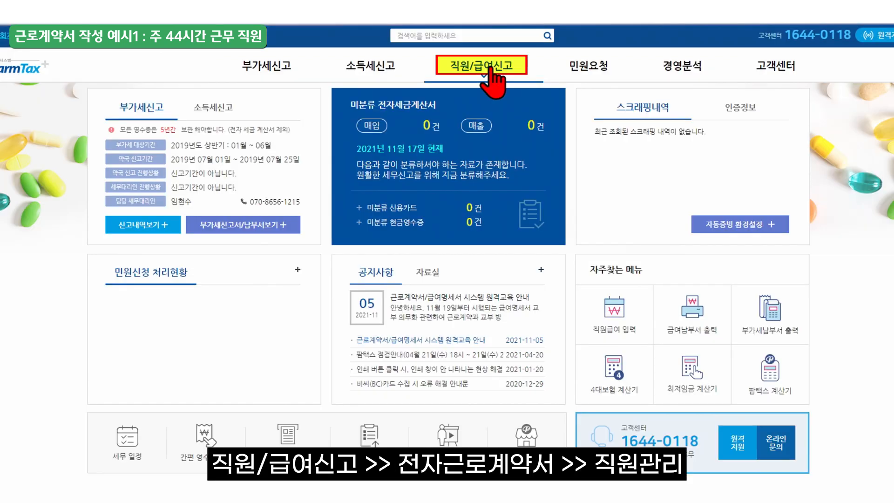
- Go to 직원관리 under 전자근로계약서 and start new working conditions (근무조건 작성) for the employee hired 2020-01-01
click(486, 66)
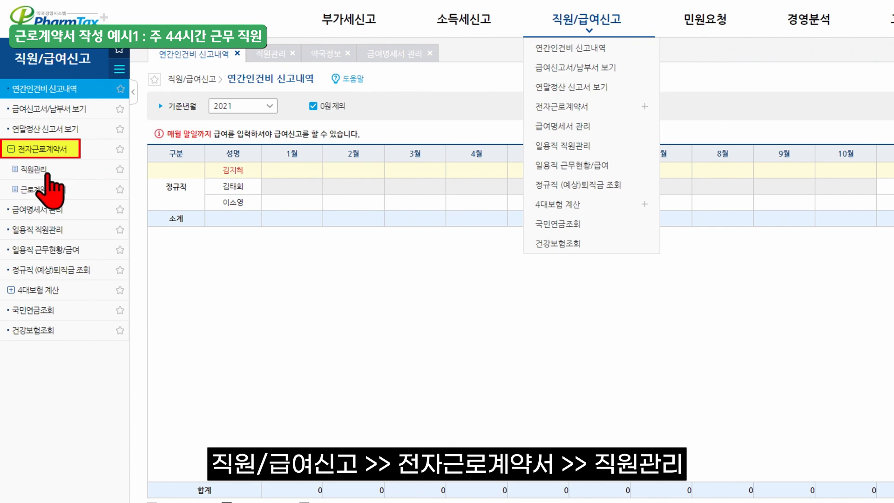
click(34, 168)
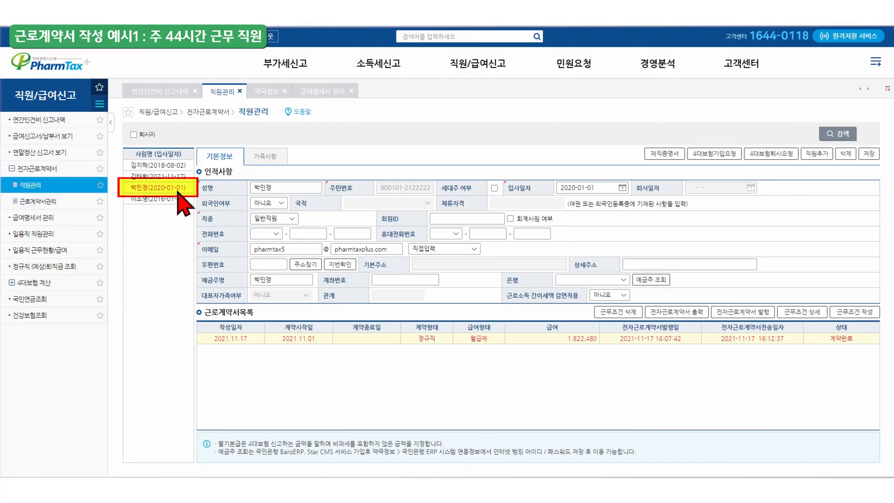
click(838, 316)
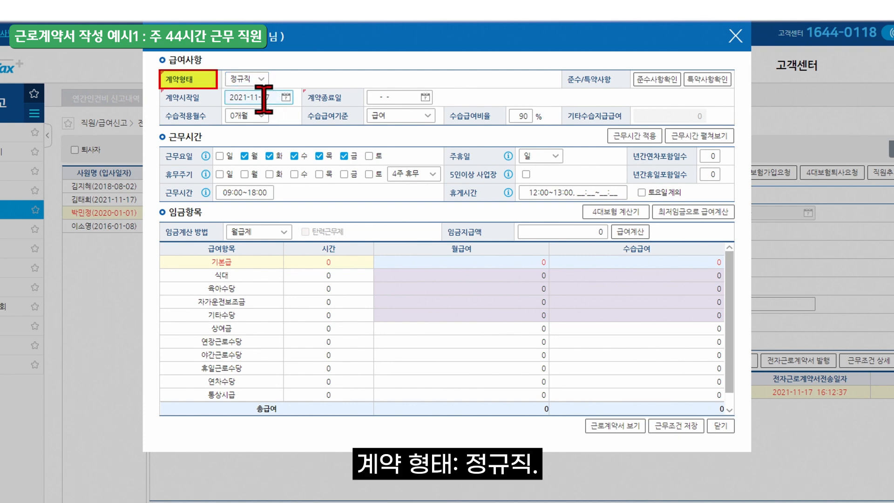
- Set the contract start date to 2021-11-01 and the probation period (수습적용월수) to 3개월
key(BackSpace)
key(BackSpace)
text(01)
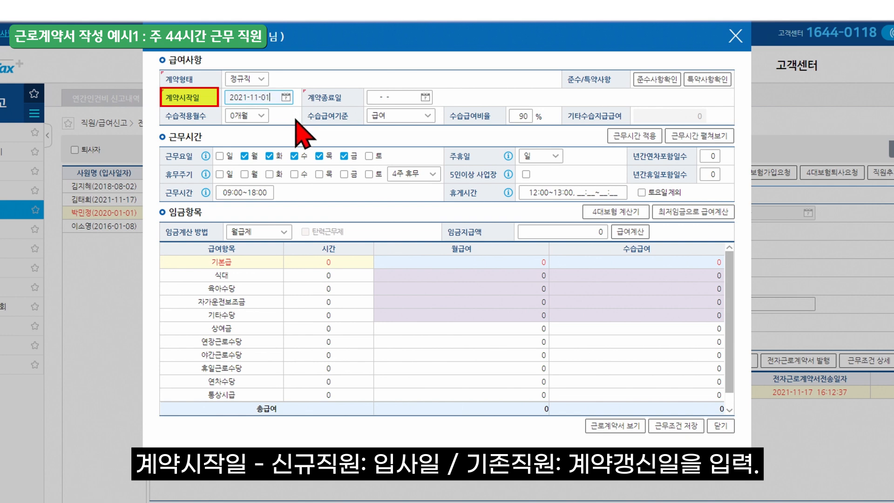
click(249, 115)
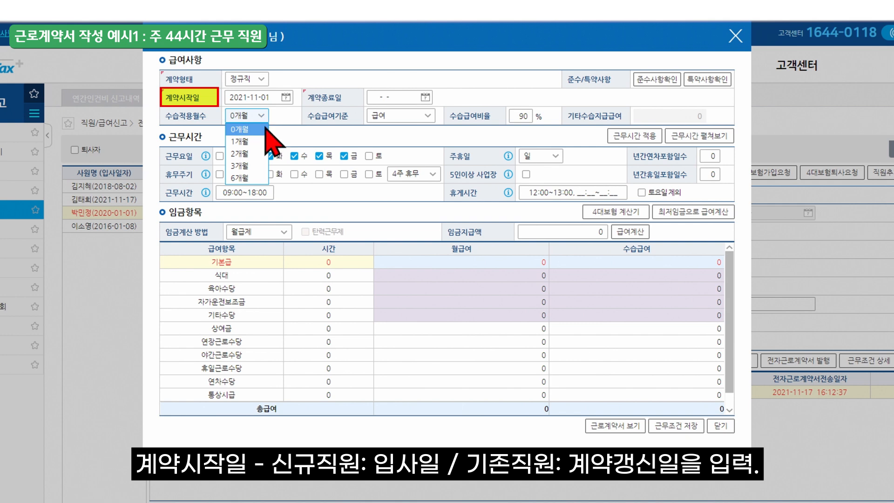
click(259, 165)
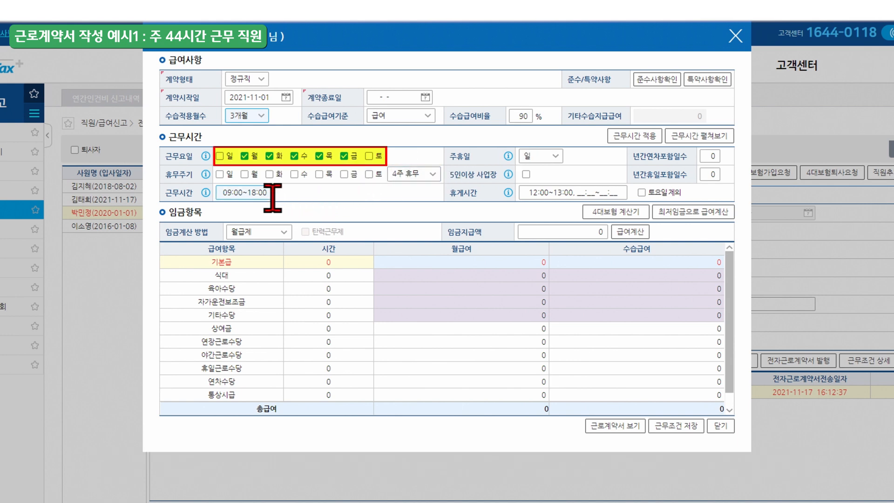
- Apply 09:00~18:00 with a 12:00~13:00 break to Monday through Friday, and enter 09:00~13:00 for Saturday in all four weeks
click(578, 195)
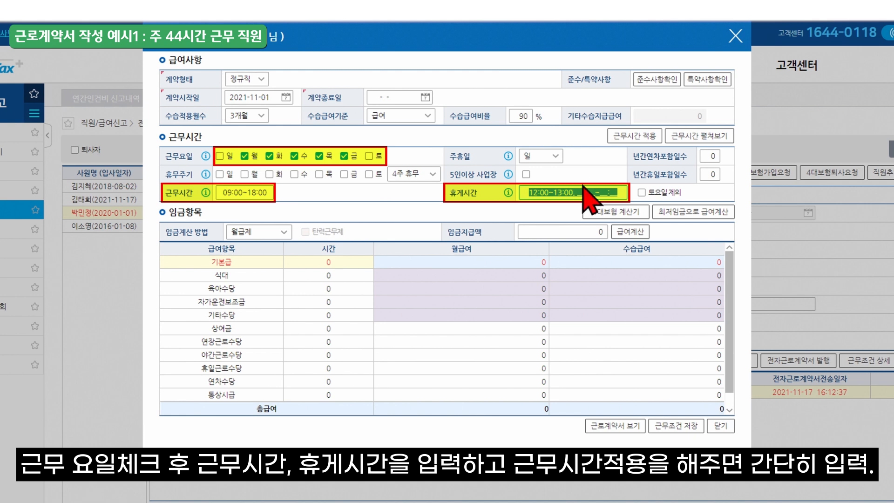
click(642, 136)
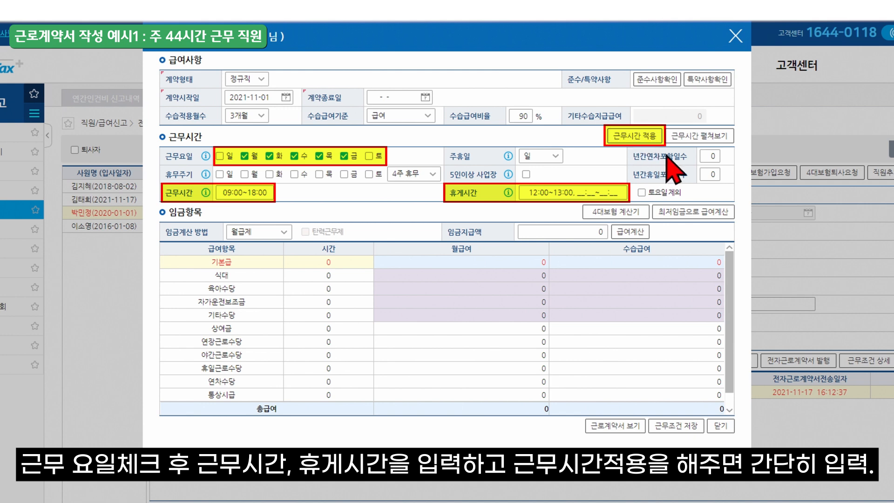
click(697, 138)
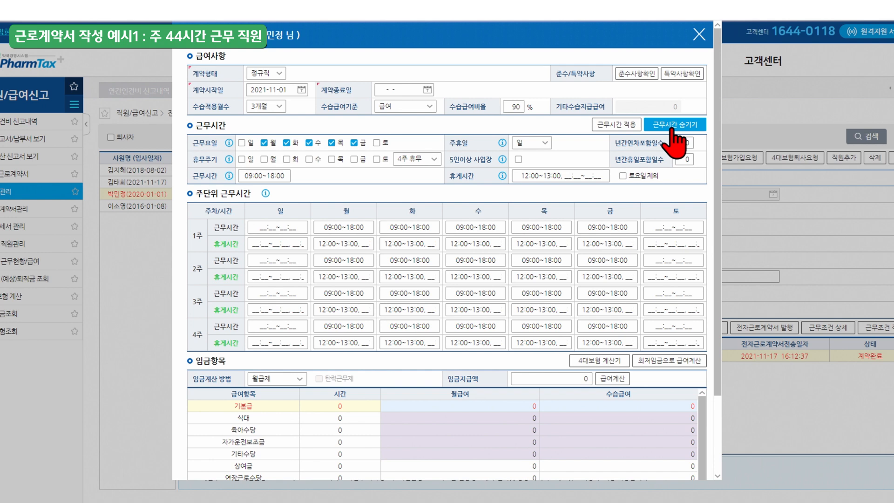
text(09001300)
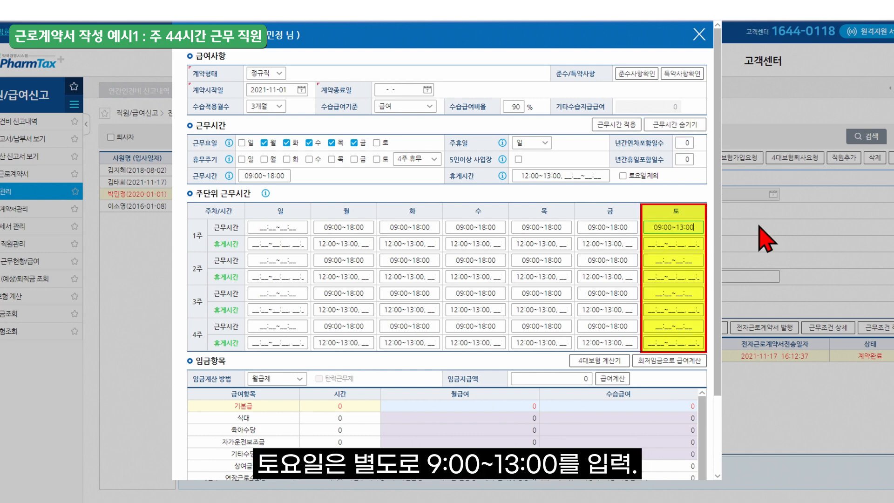
drag(651, 226, 703, 233)
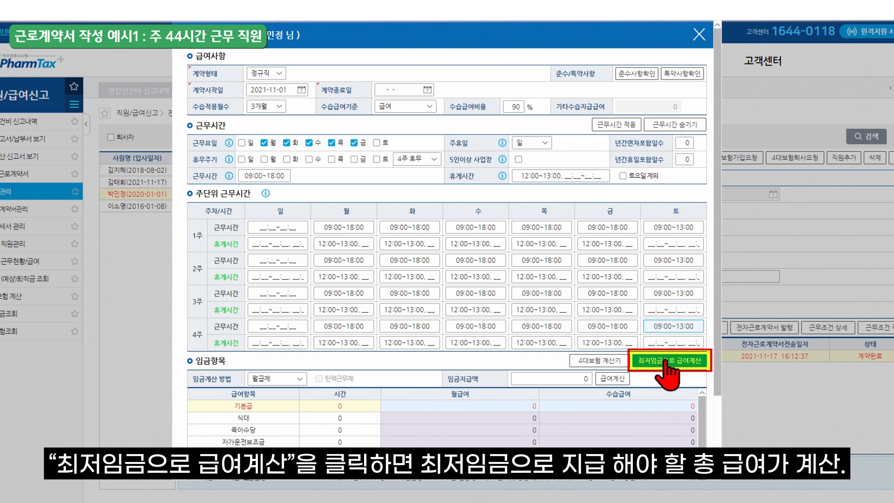
- Calculate the salary at the minimum wage (최저임금으로 급여계산) and review the resulting pay items, including 연장근로수당
click(669, 360)
scroll(718, 376, down, 2)
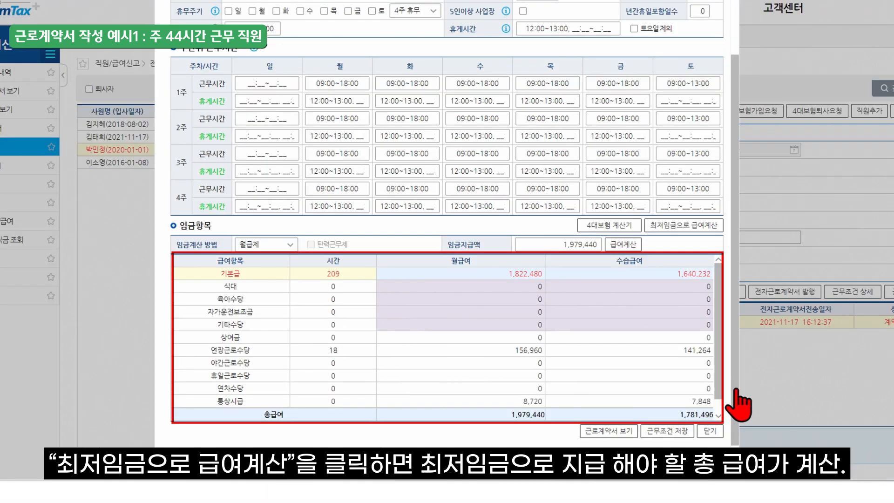
click(342, 384)
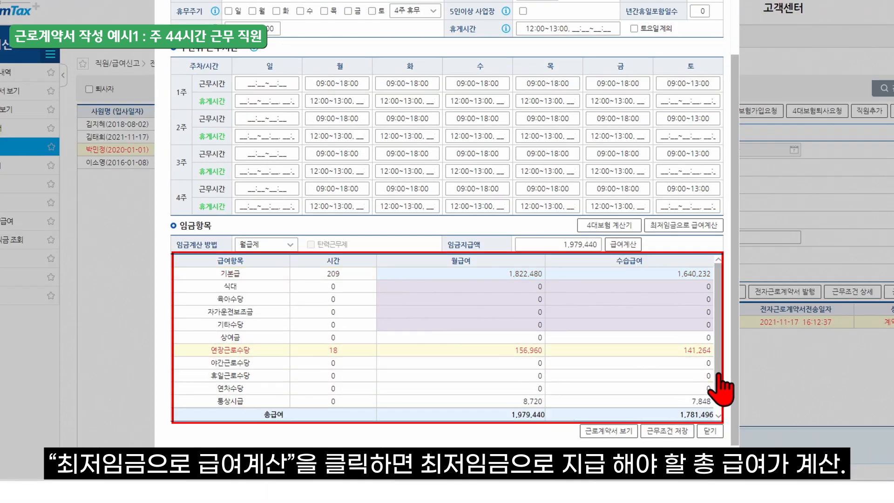
scroll(717, 386, down, 1)
scroll(721, 399, up, 1)
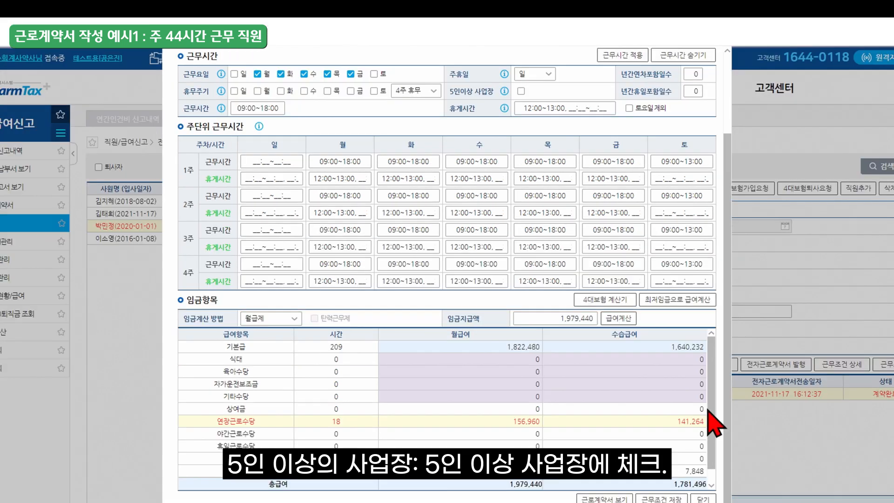
- Mark the workplace as 5인이상 사업장, recalculate the salary at the minimum wage, and check the overtime allowance
click(521, 92)
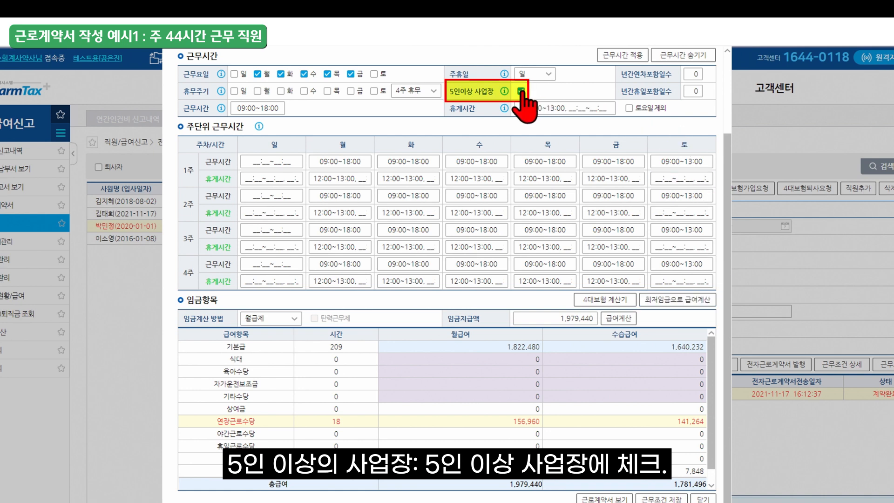
click(705, 303)
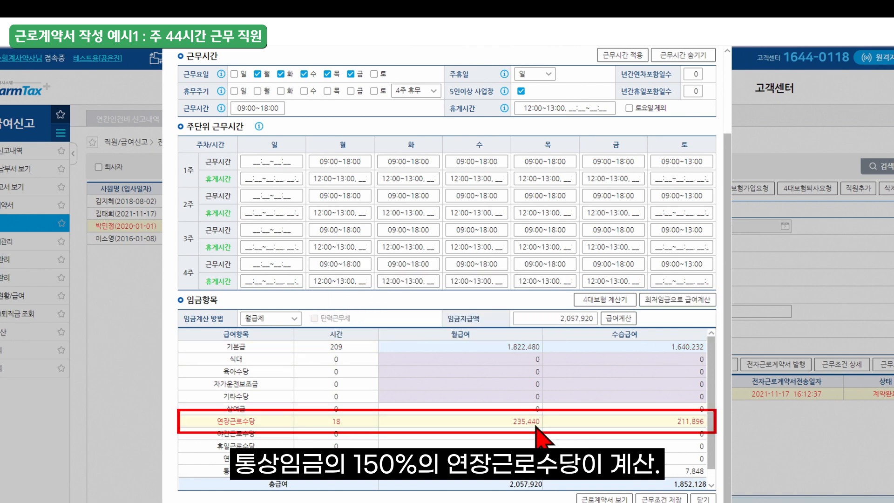
click(555, 425)
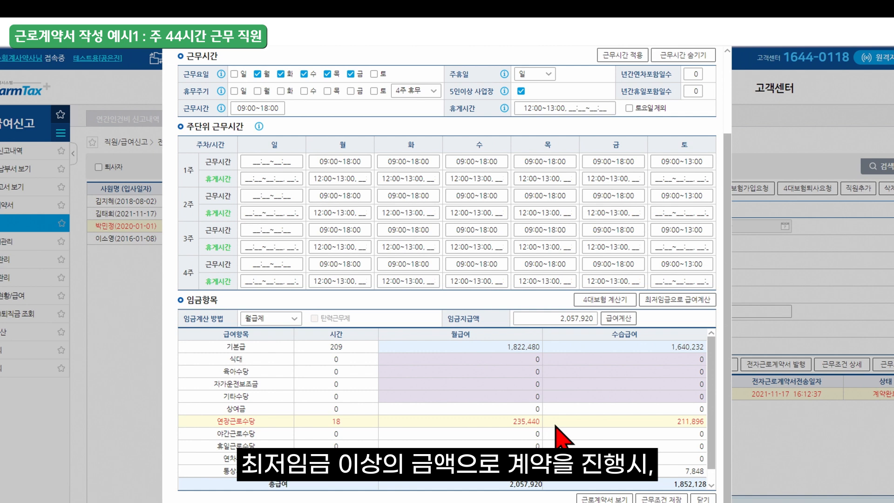
- Set the wage amount (임금지급액) to 2,100,000, recalculate the pay items, and check the ordinary hourly wage (통상시급)
drag(561, 320, 590, 320)
text(2,100,000)
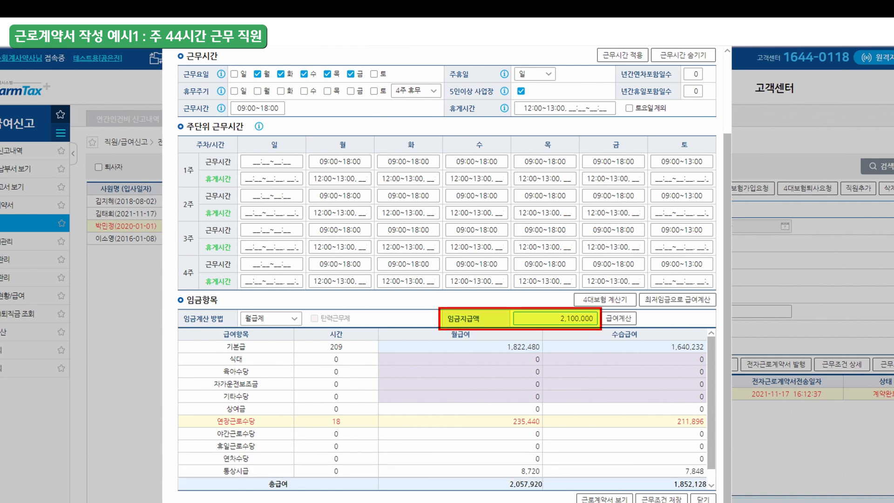
click(629, 319)
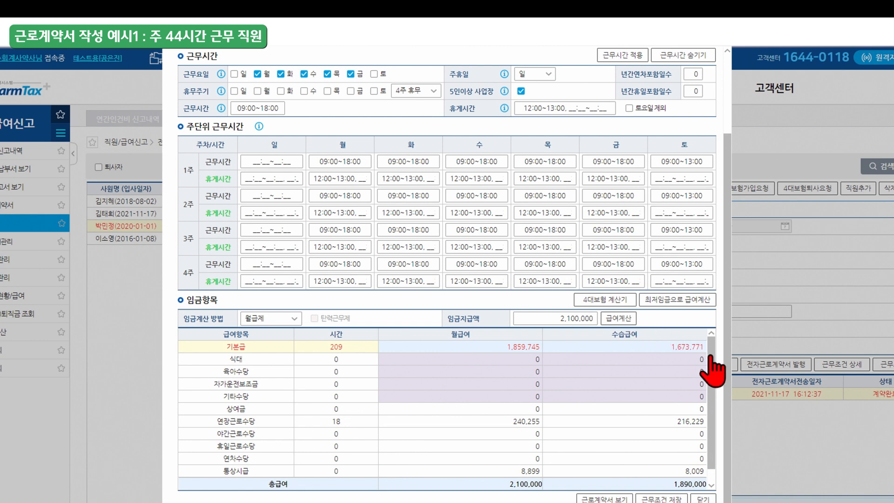
scroll(710, 356, down, 1)
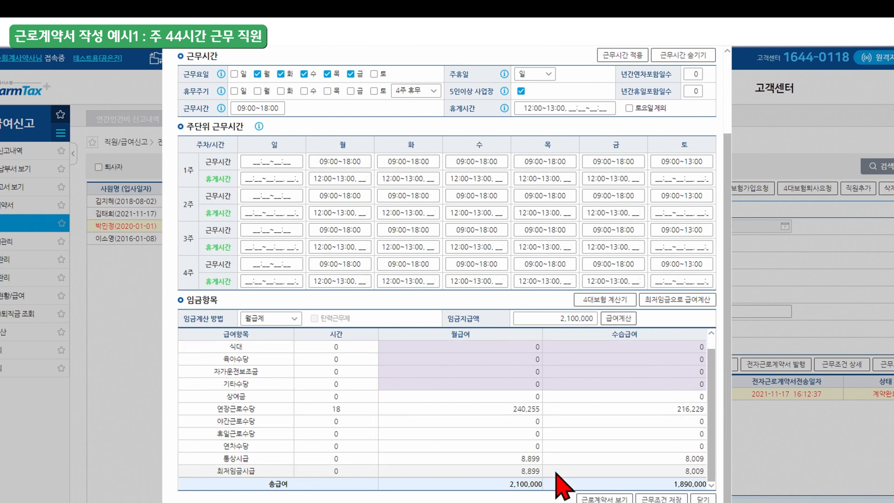
click(544, 459)
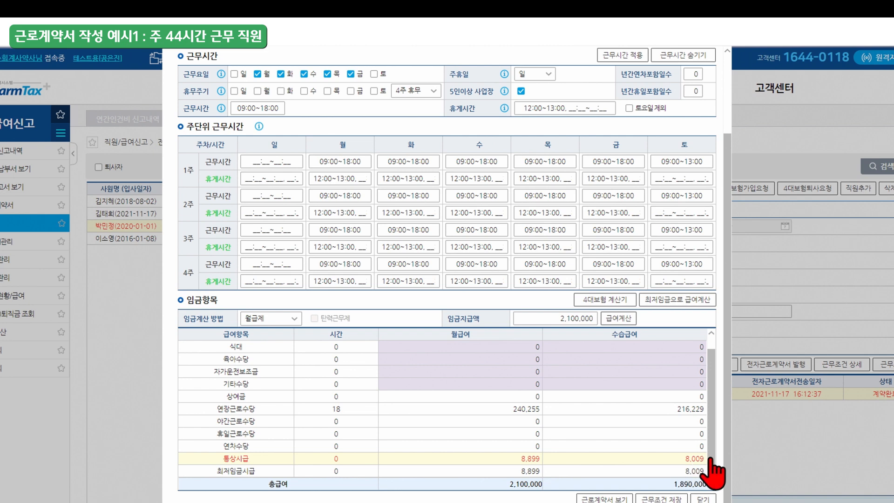
scroll(710, 461, up, 1)
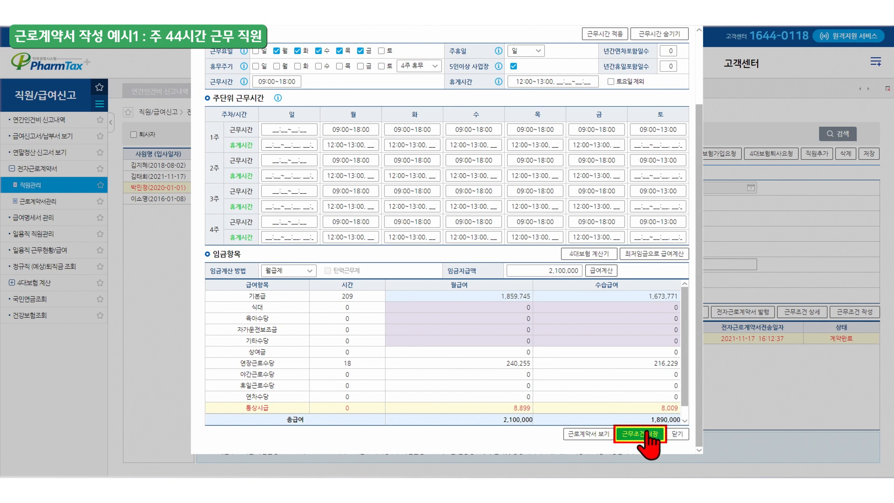
- Save the conditions by opening the employment contract preview, send the contract to the employee, and close the viewer
click(589, 433)
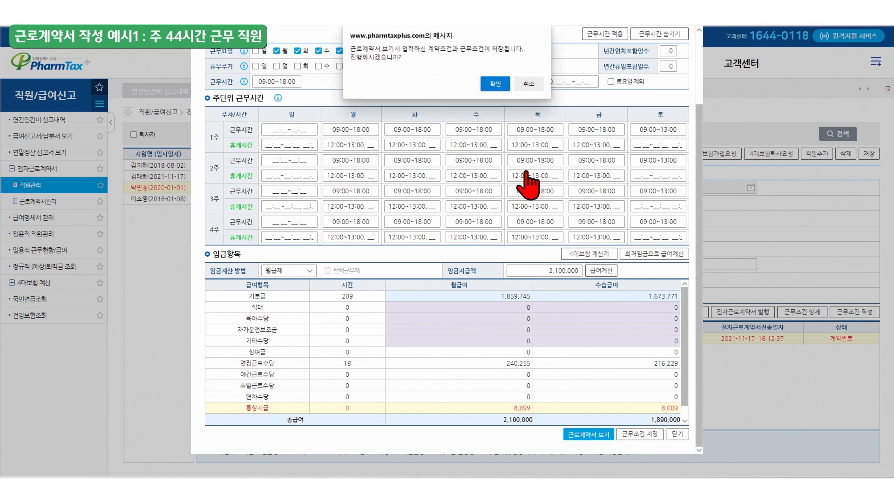
click(498, 85)
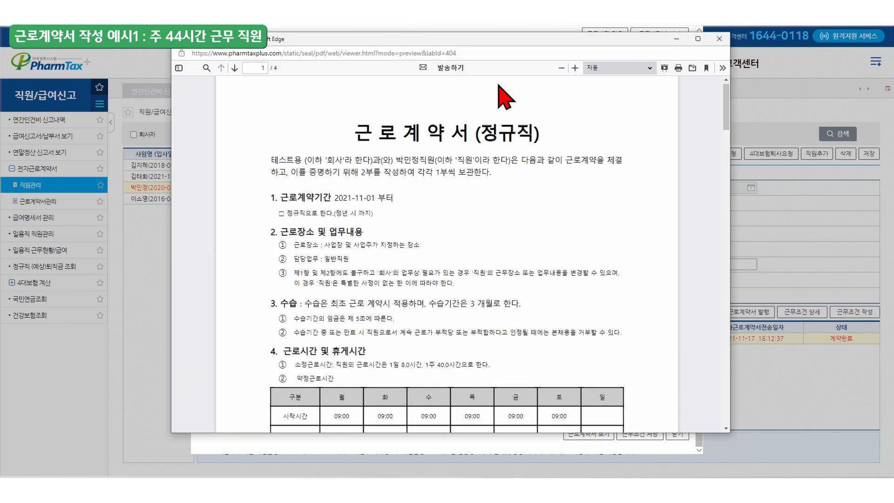
click(457, 69)
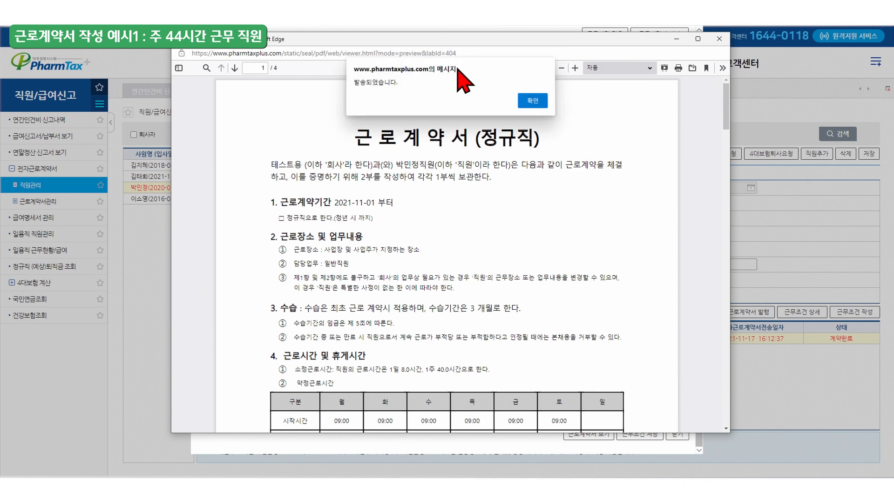
click(532, 102)
click(719, 38)
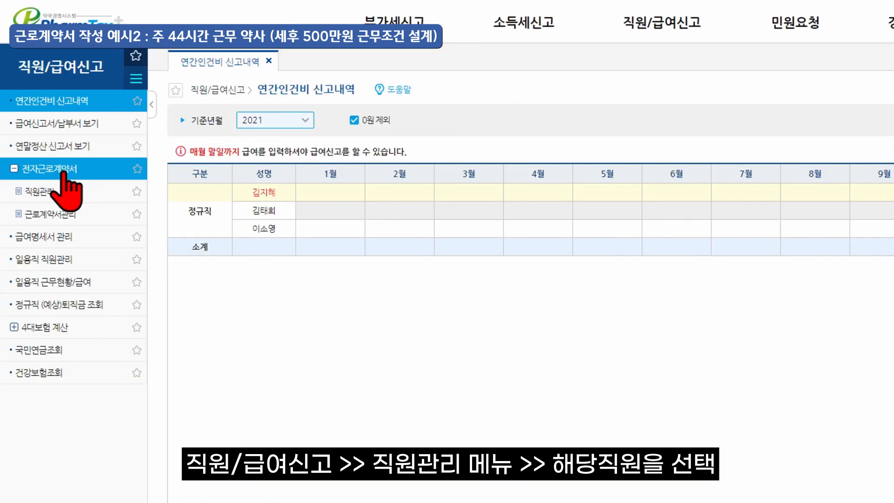
- Go to 직원관리 under 전자근로계약서 and start new working conditions for the employee hired 2016-01-08
click(17, 197)
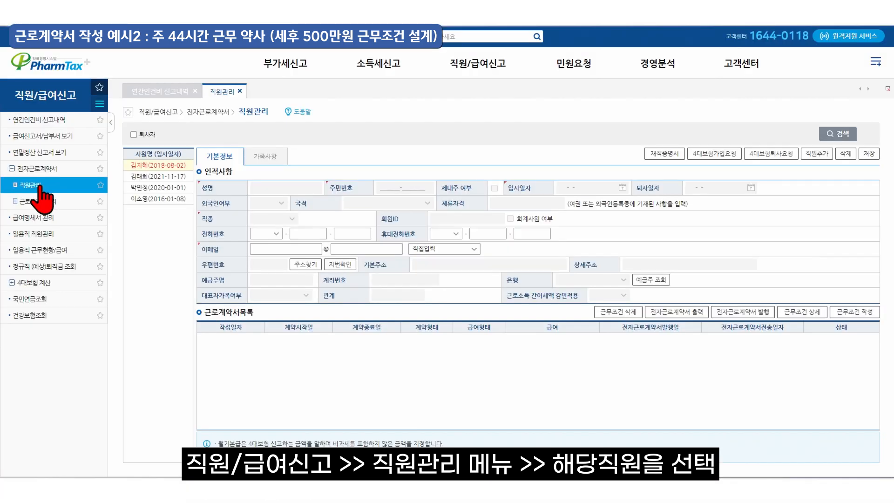
click(158, 187)
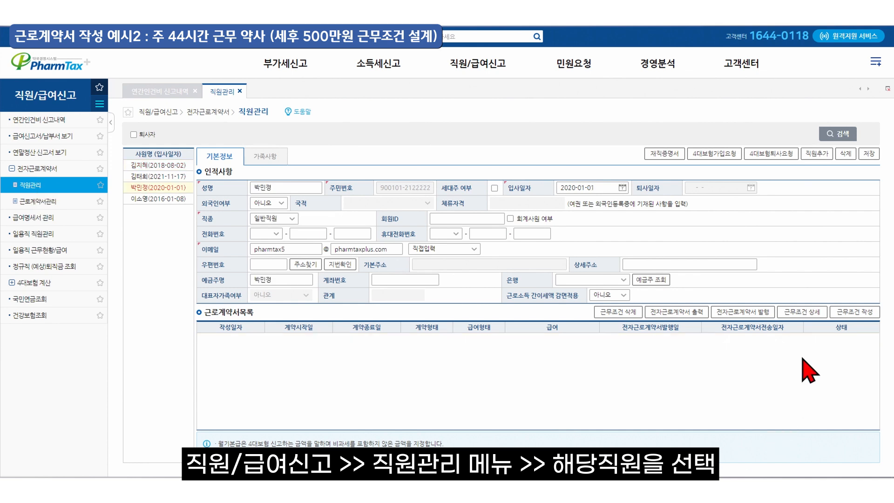
click(844, 314)
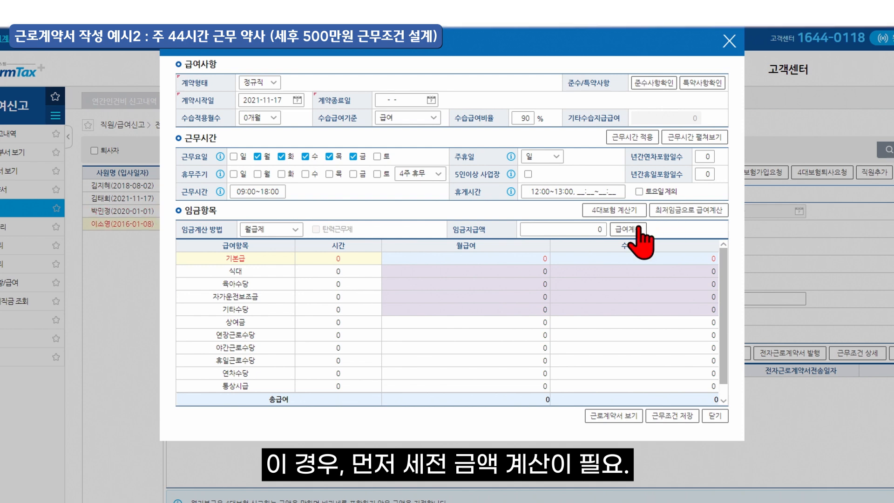
- Calculate the pre-tax salary with the 실지급 급여 계산기, using 5,000,000 net pay and 100,000 non-taxable pay, and close the calculator
click(609, 212)
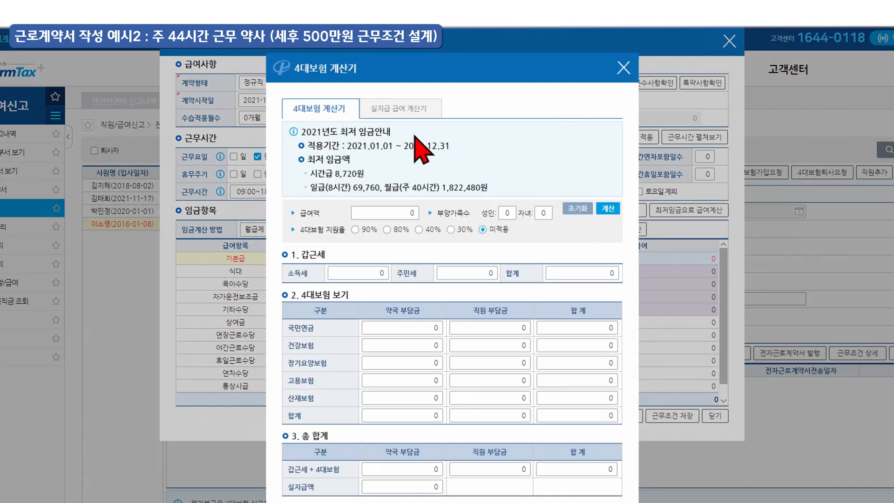
click(401, 111)
click(441, 145)
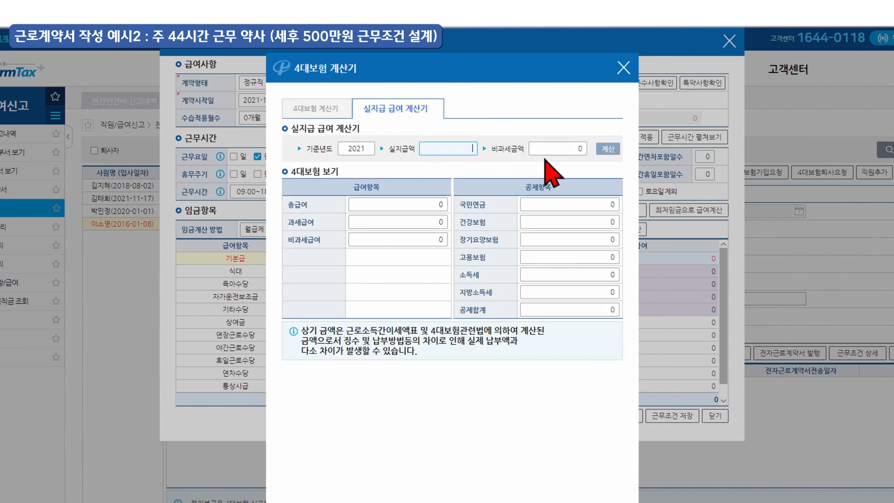
text(5)
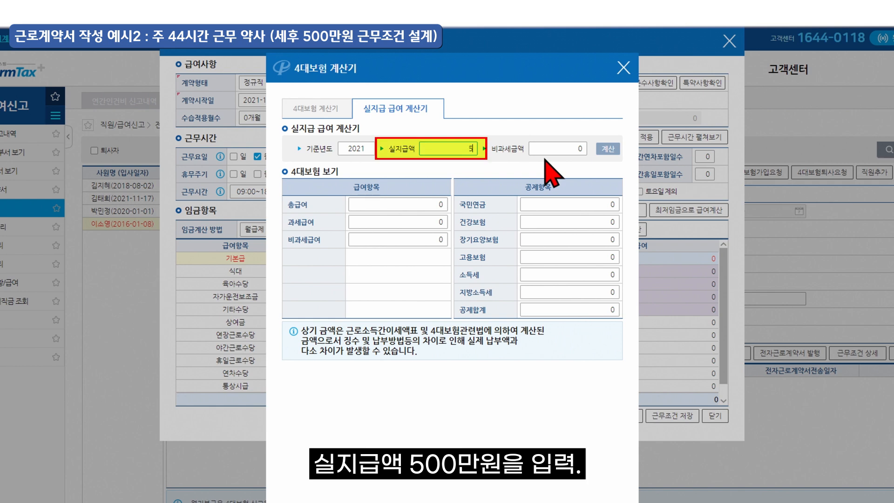
text(,000,000)
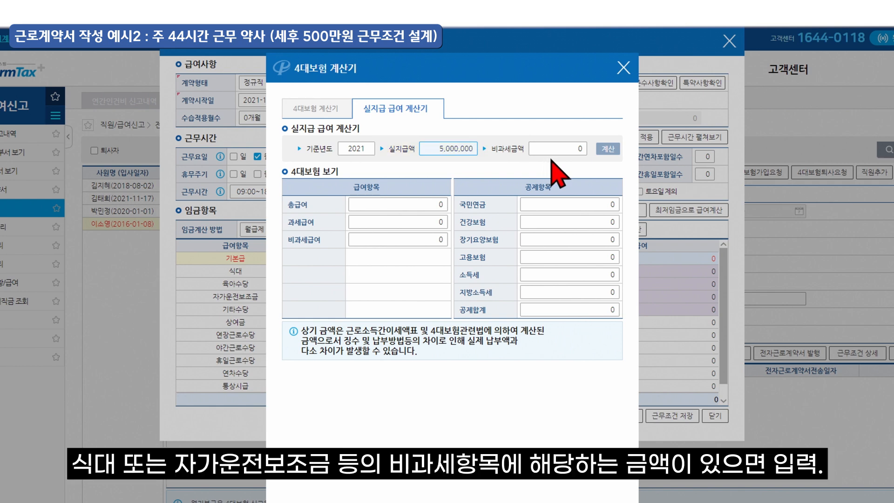
click(558, 149)
text(1000000)
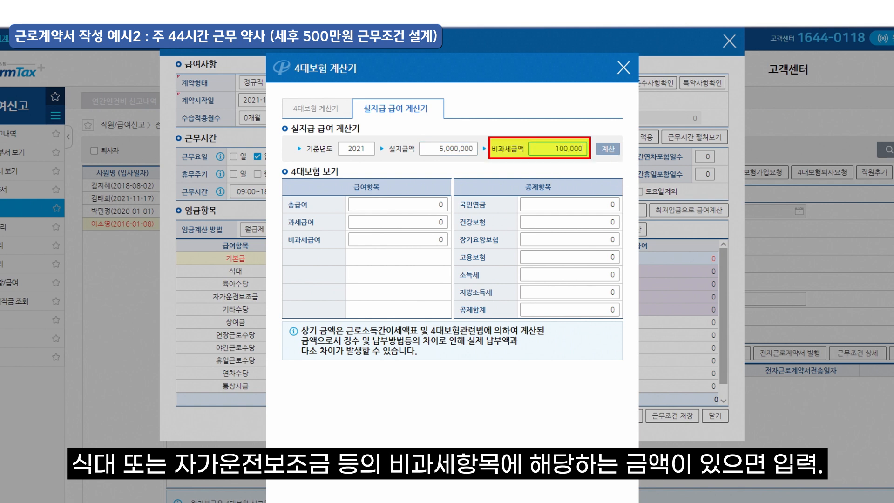
click(608, 148)
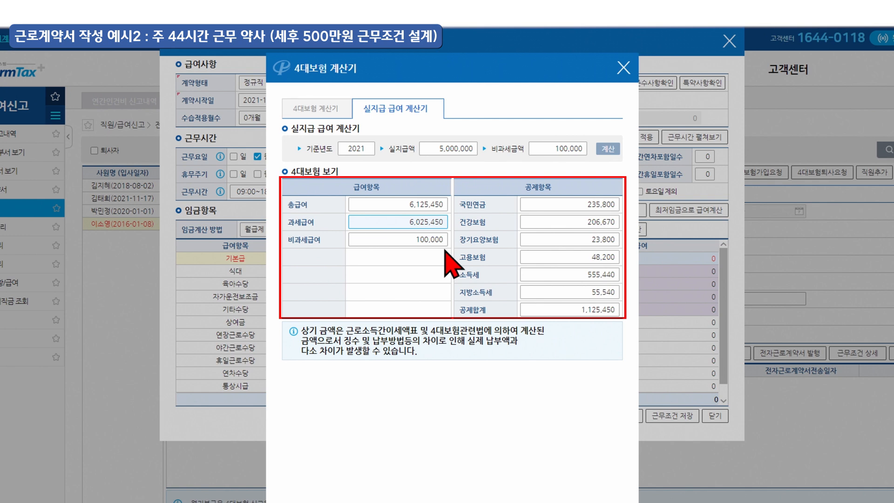
click(623, 68)
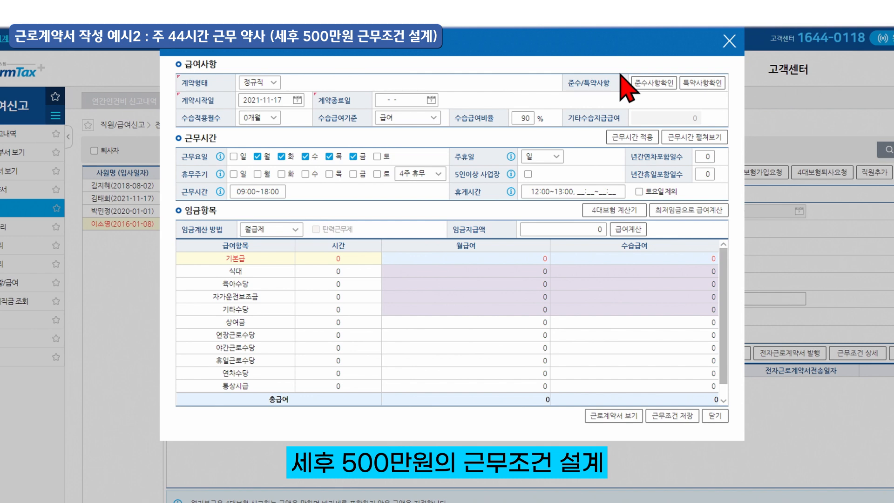
- Keep the contract type 정규직, set the contract start date to 2021-11-01 and the probation period to 3개월
click(274, 83)
click(274, 83)
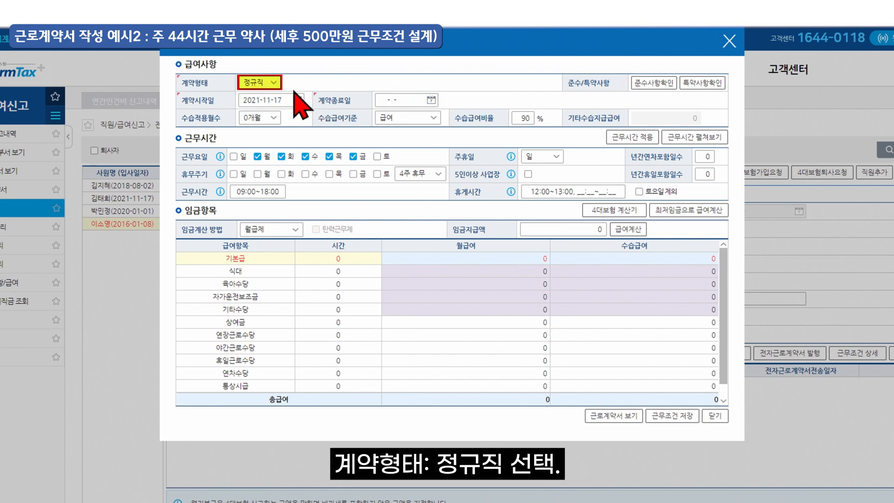
click(279, 100)
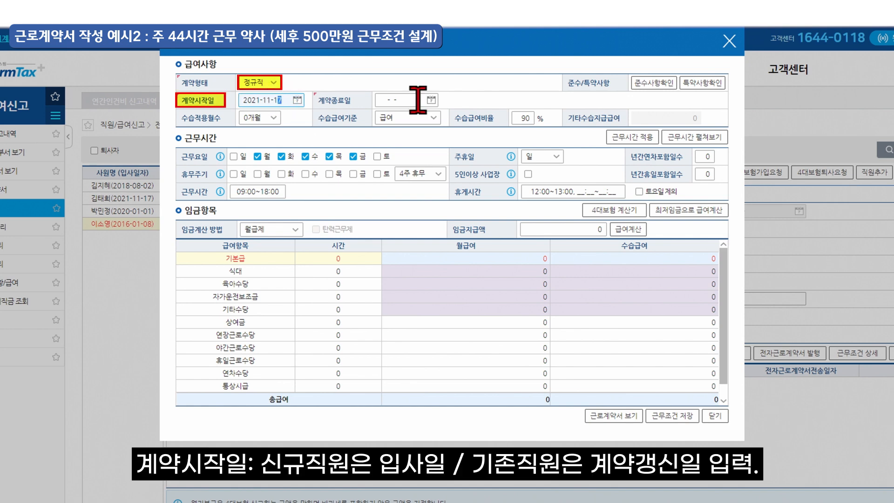
key(BackSpace)
key(BackSpace)
text(01)
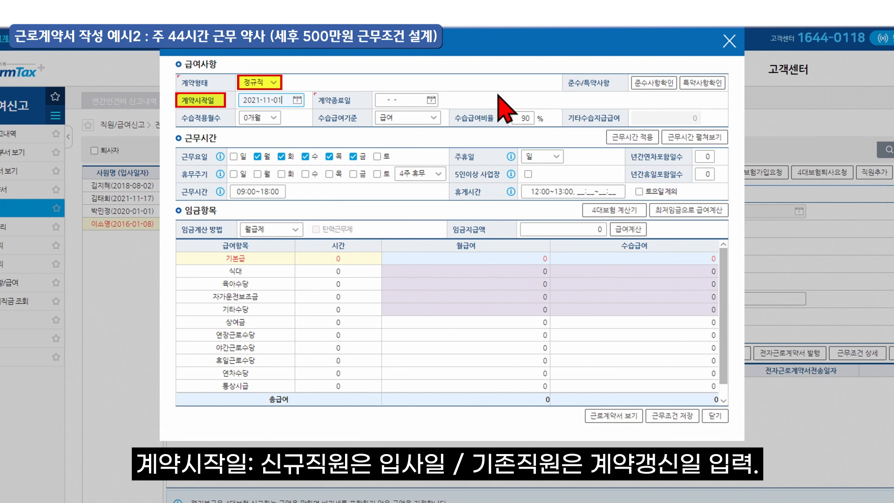
click(276, 121)
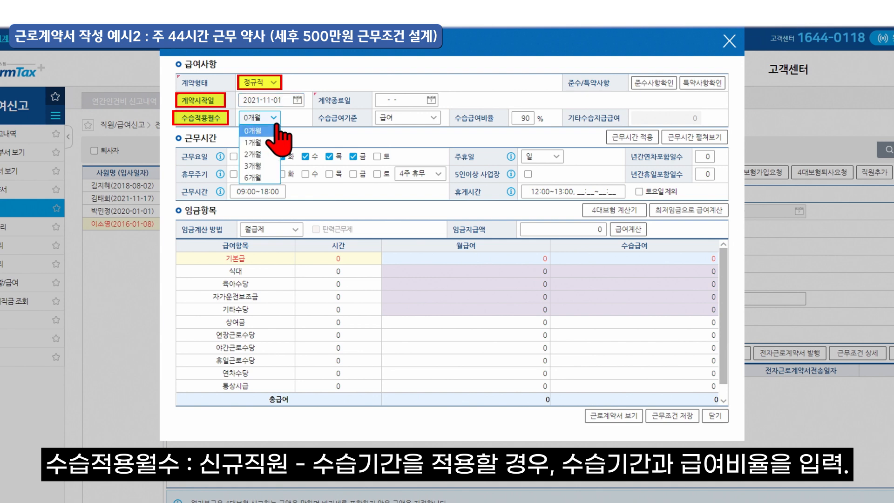
click(269, 166)
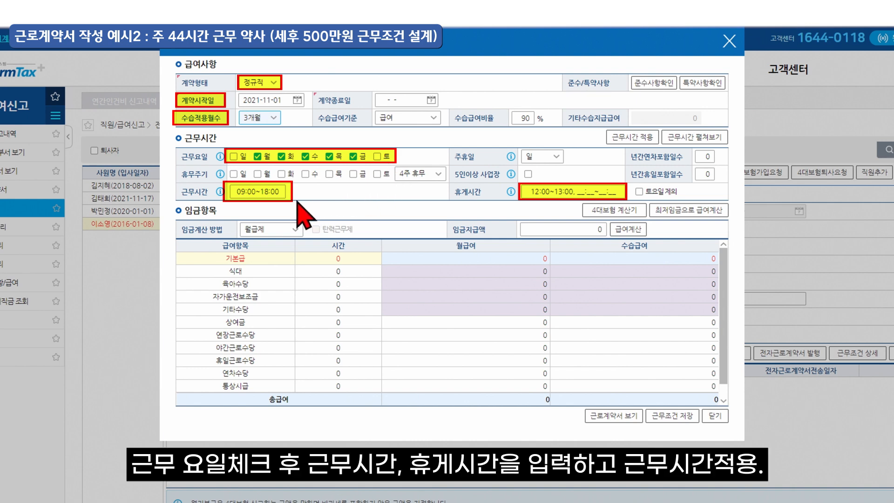
- Apply the 09:00~18:00 weekday hours with a 12:00~13:00 break, and set Saturday to 09:00~13:00 in all four weeks
click(283, 194)
click(574, 196)
click(643, 145)
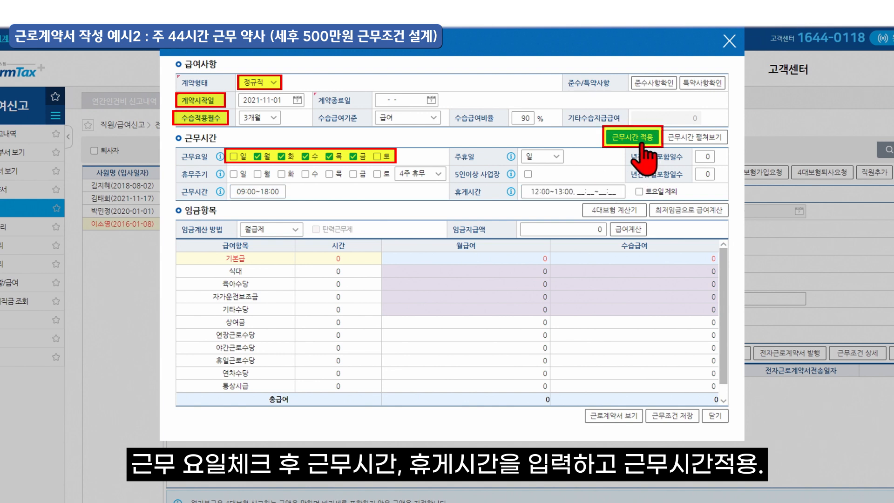
click(690, 140)
text(09001300)
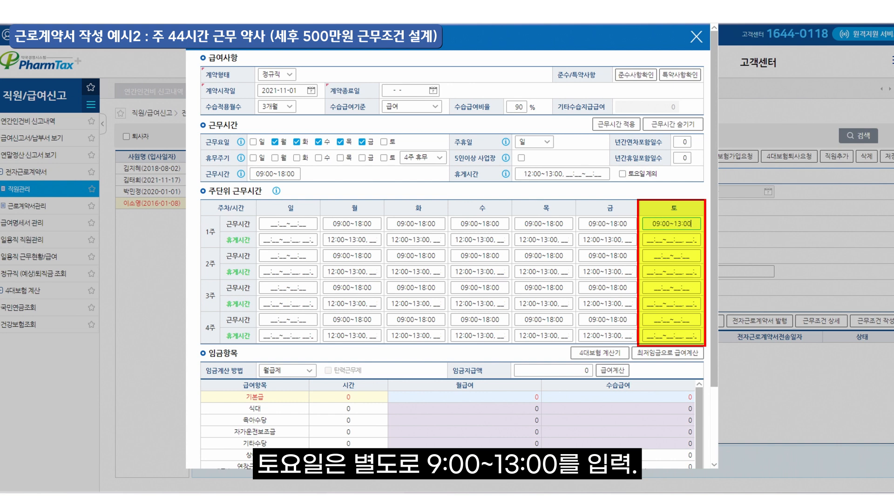
- Set the wage amount (임금지급액) to 6,125,450 and the meal allowance (식대) to 100,000, and calculate the pay items
click(572, 370)
text(6,125,450)
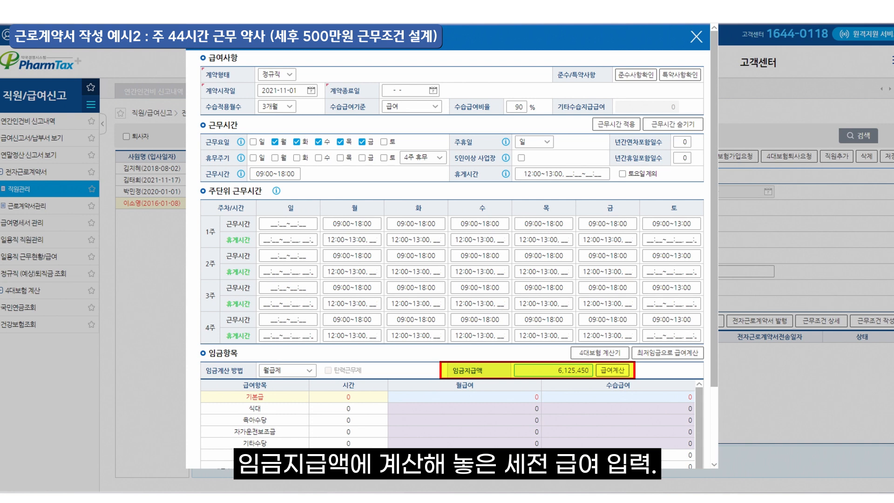
scroll(717, 333, down, 1)
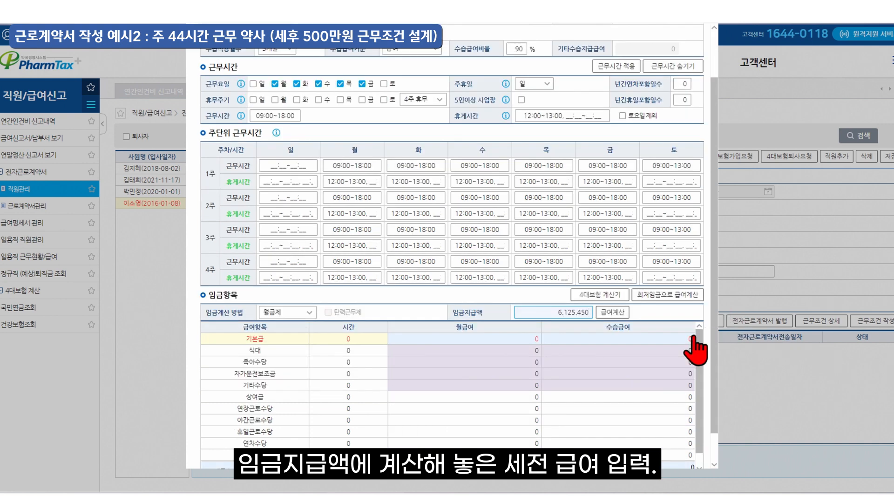
click(531, 349)
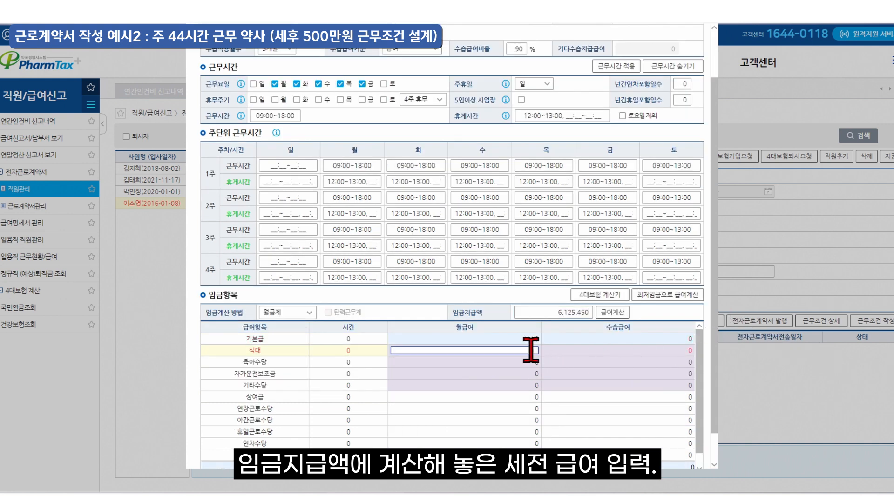
text(1000000)
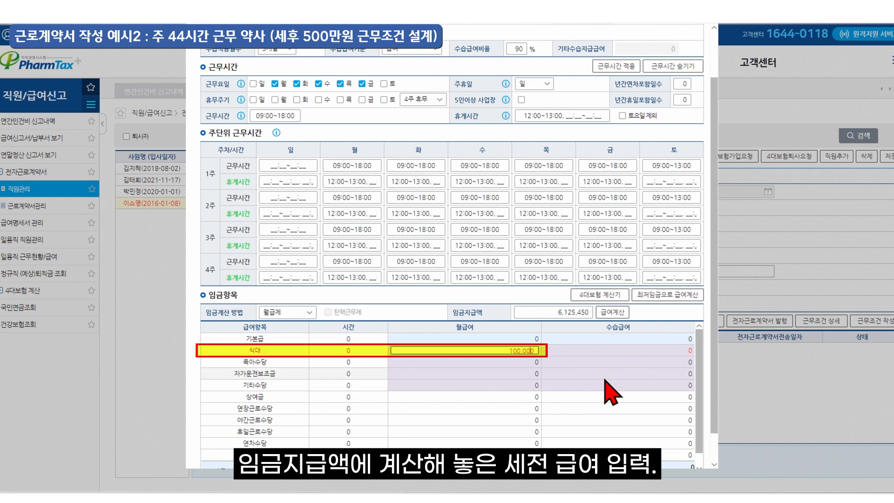
click(623, 316)
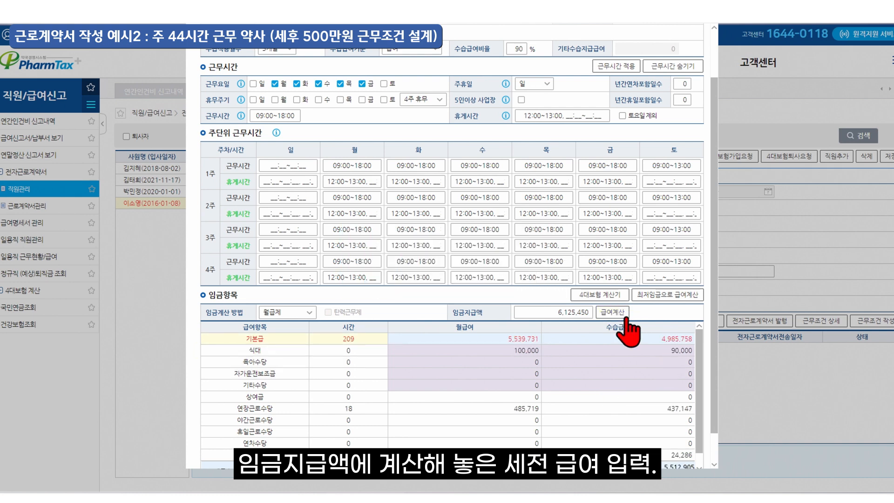
scroll(707, 350, down, 1)
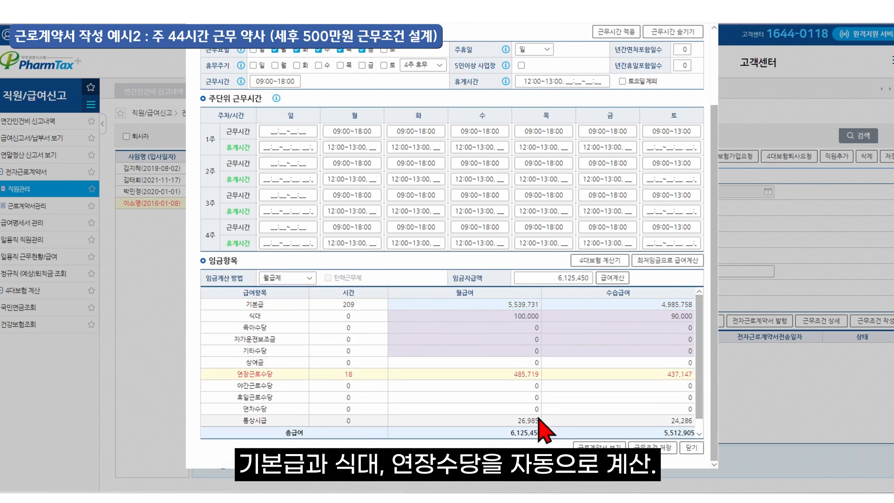
scroll(584, 426, down, 1)
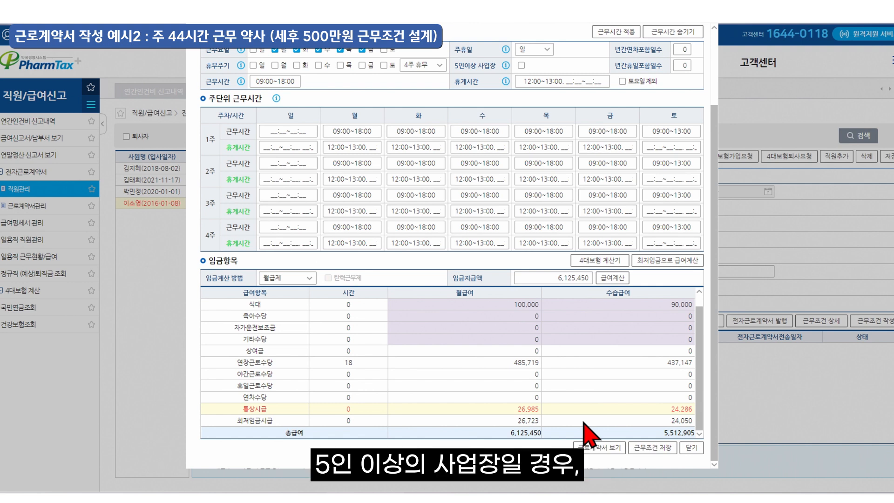
- Mark the workplace as 5인이상 사업장, recalculate the pay items, and check the overtime allowance and ordinary hourly wage
scroll(588, 433, up, 1)
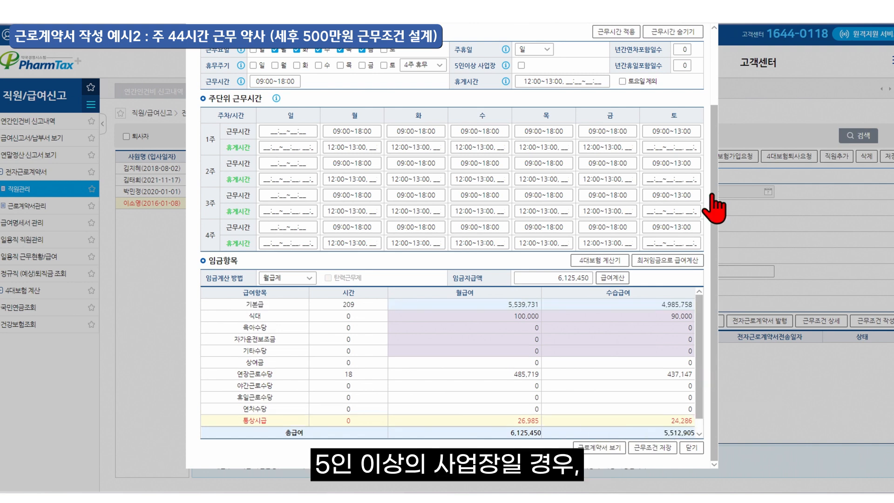
click(521, 65)
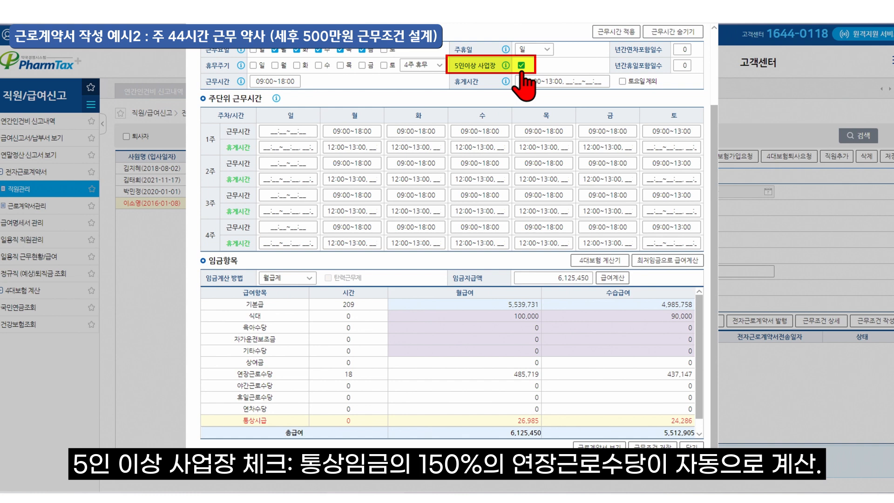
click(621, 280)
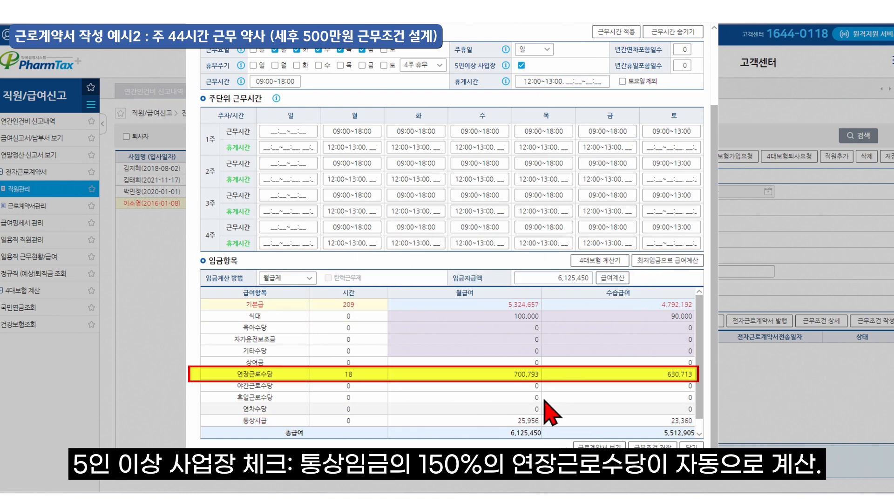
click(542, 420)
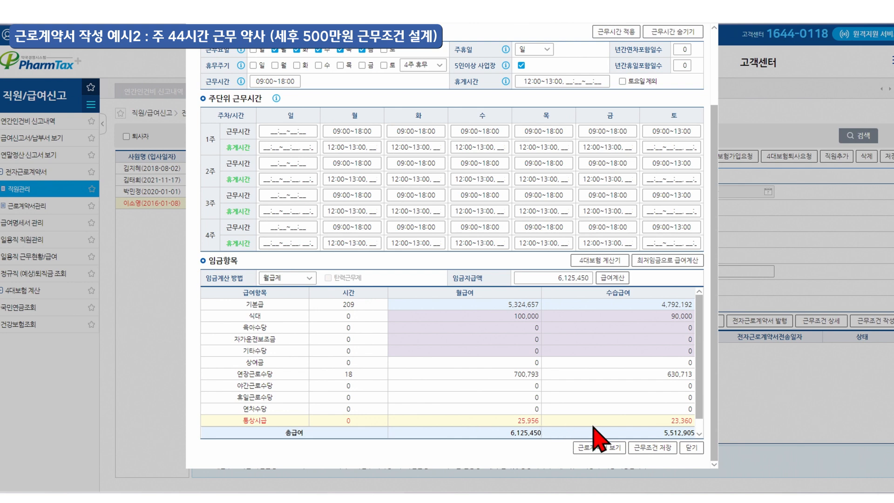
- Save the working conditions and review the pay section in the employment contract preview
click(651, 447)
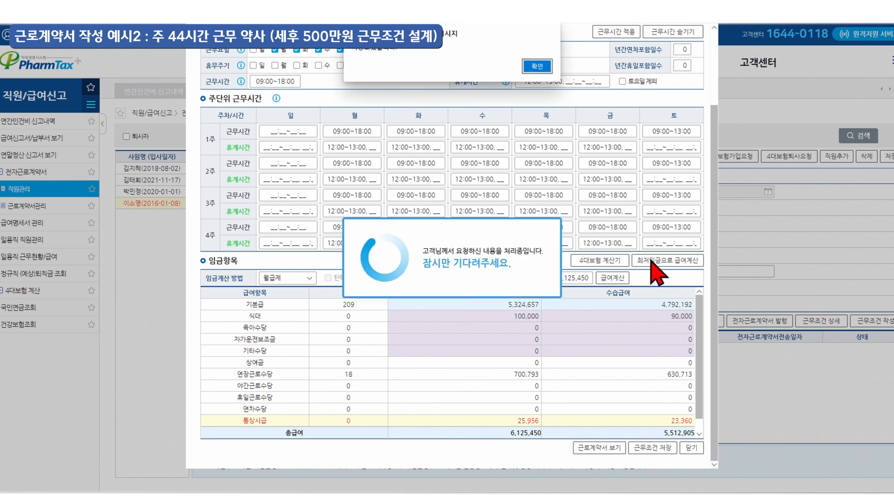
click(542, 65)
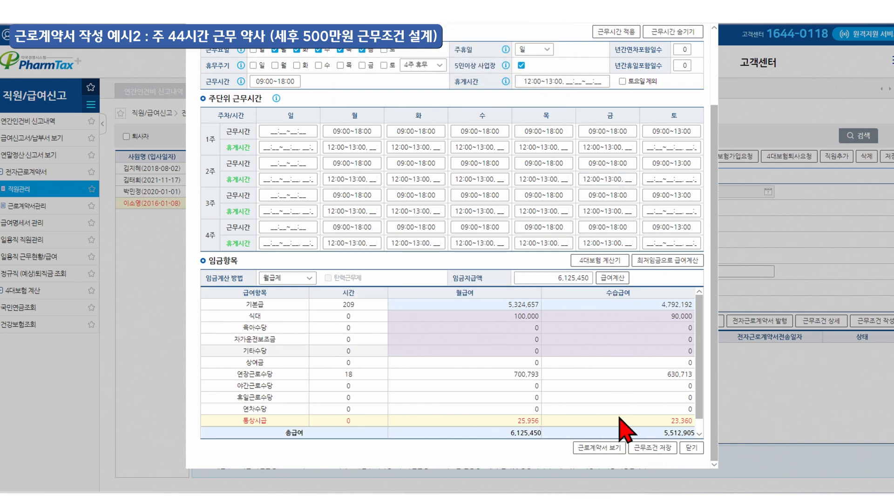
click(614, 447)
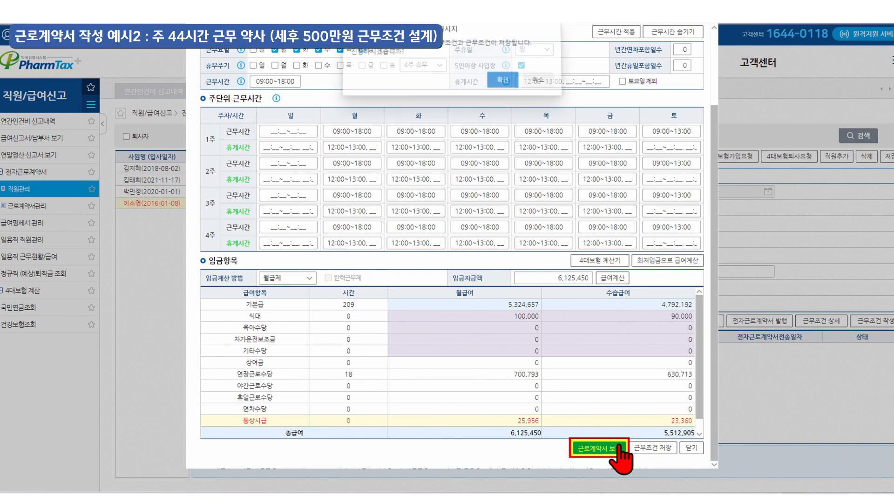
click(501, 83)
drag(742, 99, 740, 184)
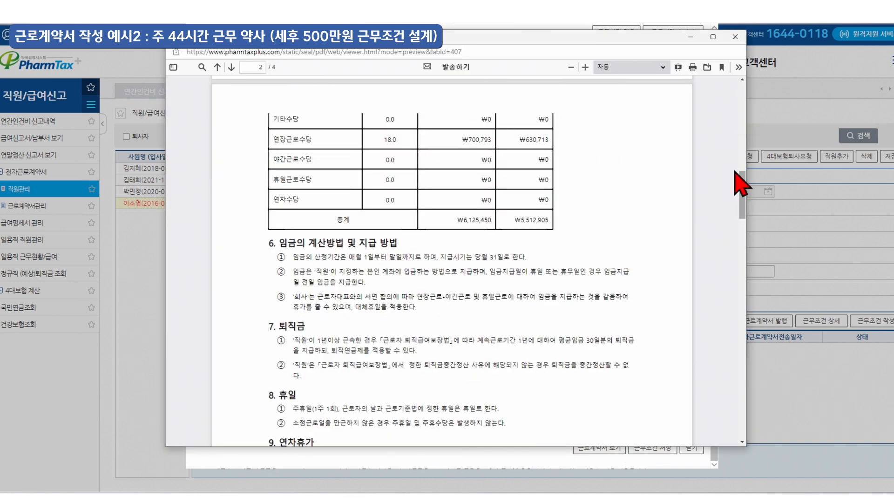
- Send the previewed employment contract to the employee and close the viewer
click(469, 70)
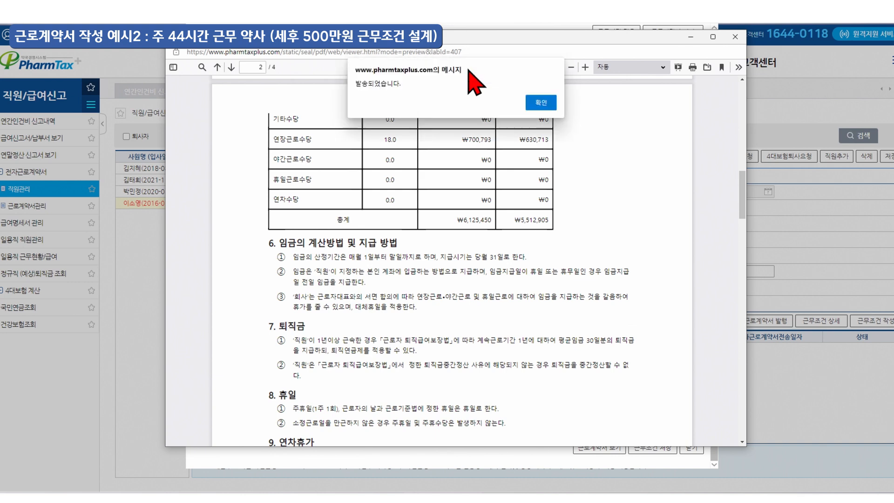
click(541, 102)
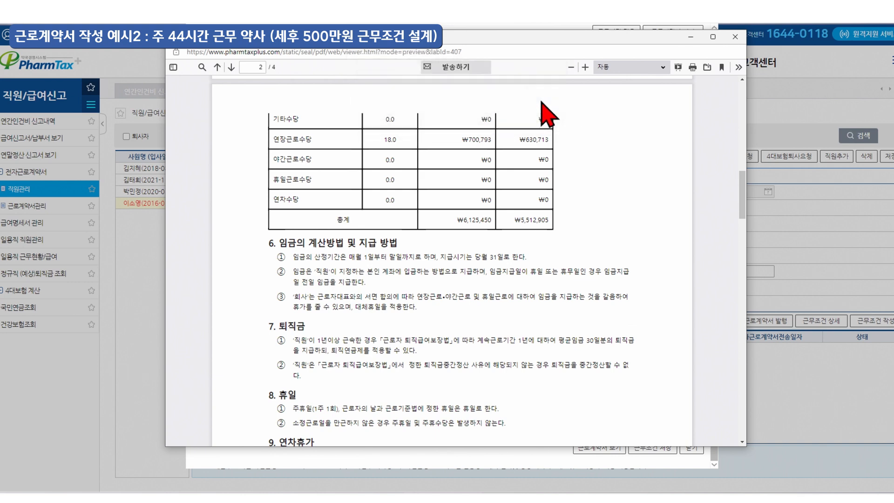
click(734, 41)
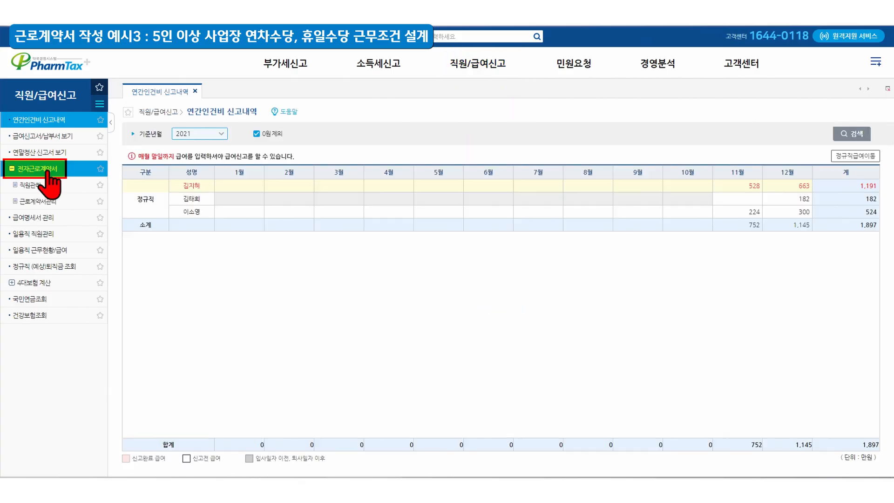
- Go to 직원관리 under 전자근로계약서 and create another set of working conditions for the employee hired 2016-01-08
click(40, 188)
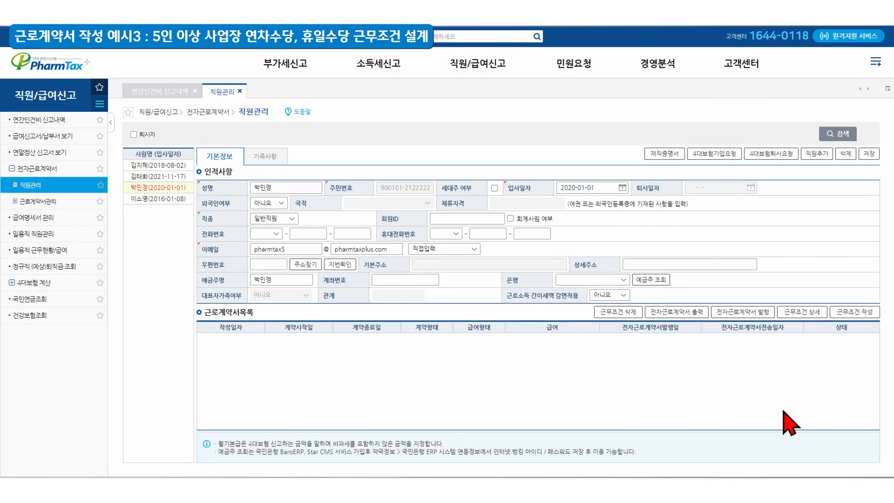
click(843, 315)
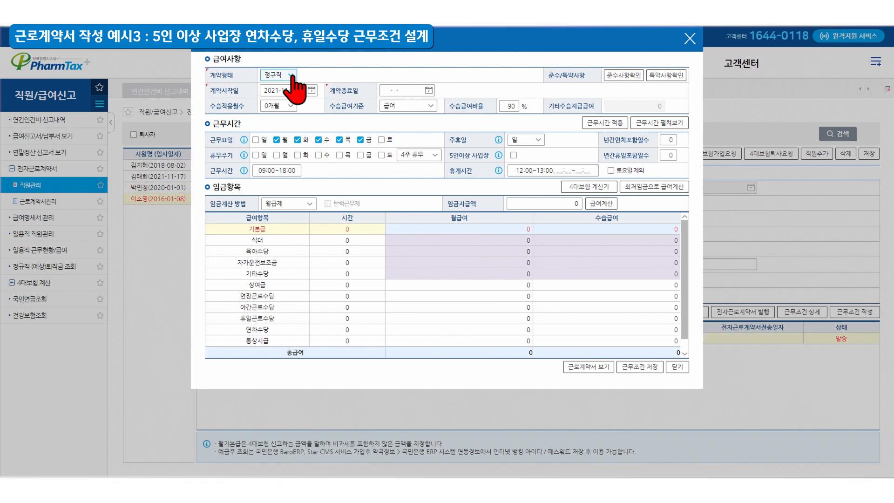
- Set the contract start date to 2021-11-01 and the probation period to 3개월 for the annual leave and holiday allowance example
click(289, 90)
key(BackSpace)
key(BackSpace)
text(01)
click(278, 105)
click(288, 142)
- Apply 09:00~18:00 weekday hours with a 12:00~13:00 break and 09:00~13:00 on Saturdays, showing the four-week schedule
click(284, 173)
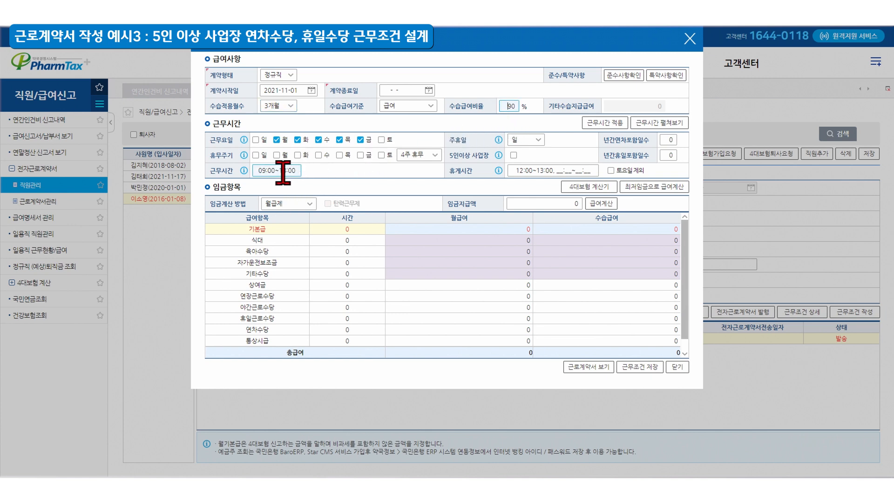
click(512, 169)
click(613, 128)
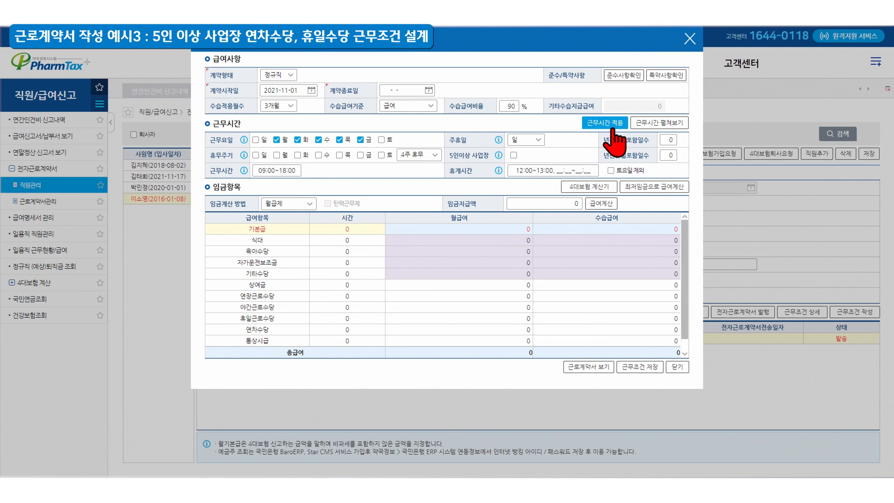
click(656, 140)
- Calculate the monthly pay items from a 임금지급액 of 5,000,000 and check the 통상시급
text(5,000,00)
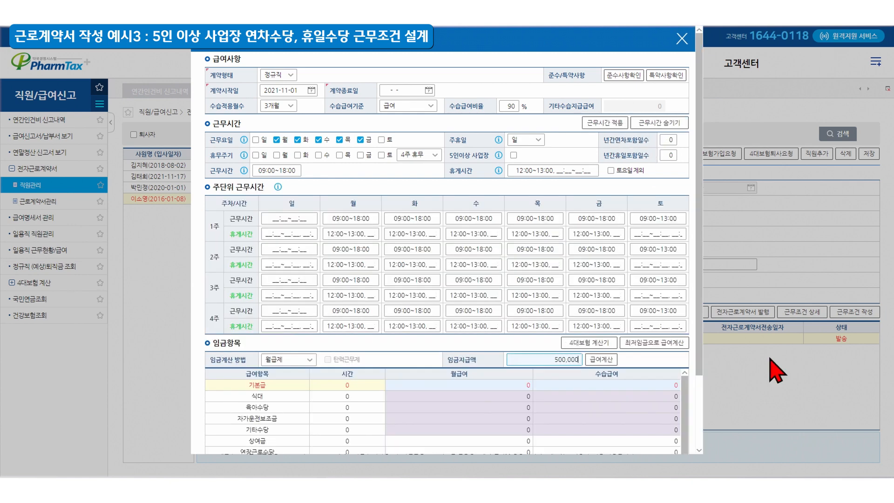
text(0)
key(Return)
scroll(698, 405, down, 2)
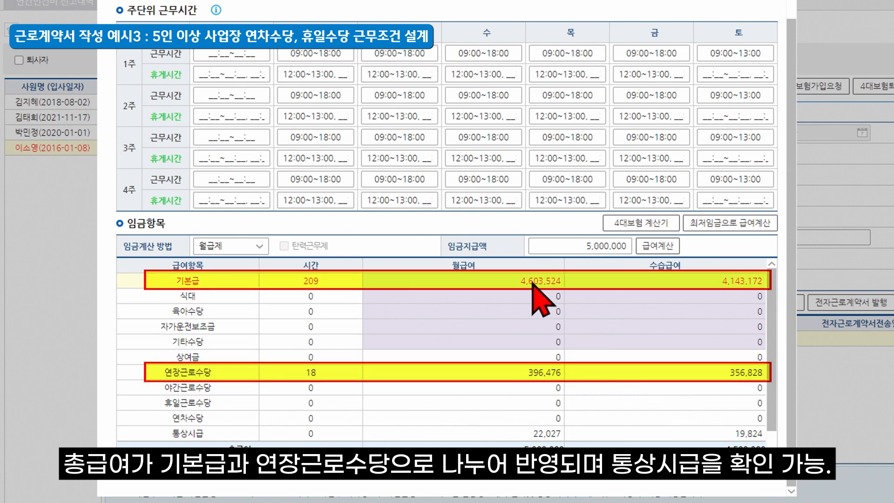
click(548, 434)
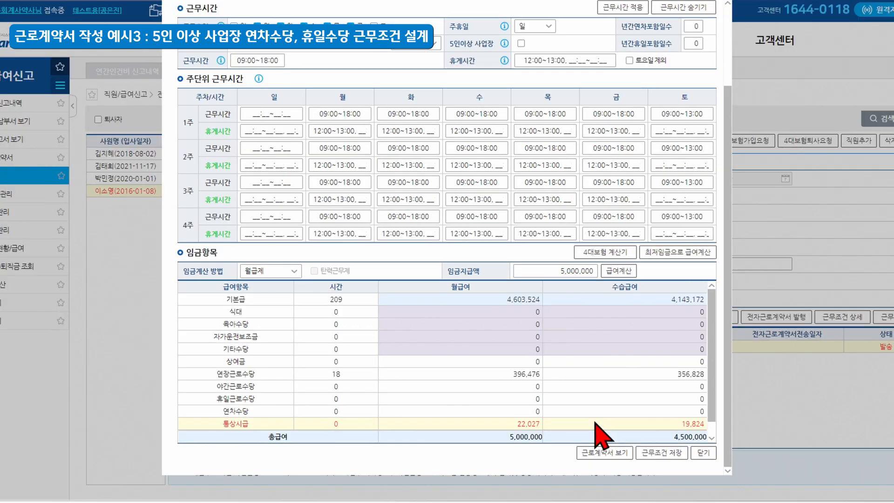
- Mark the workplace as 5인이상 사업장 and recalculate the pay items
click(521, 44)
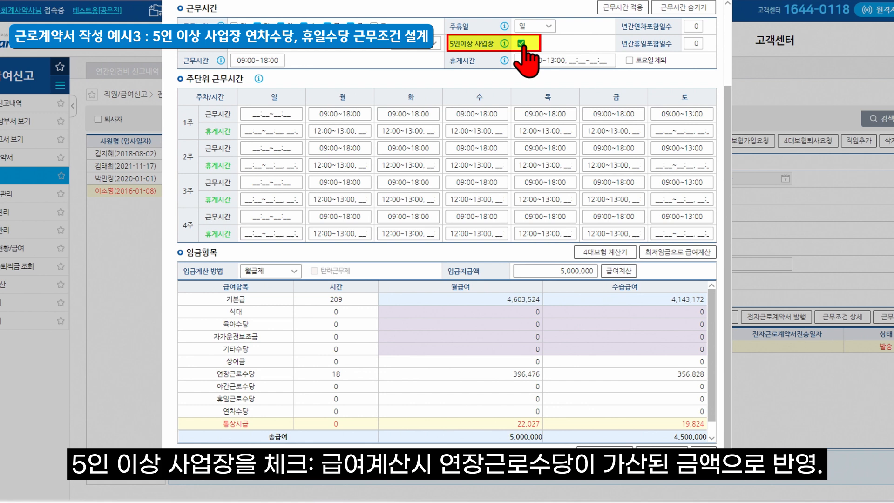
click(617, 272)
click(615, 272)
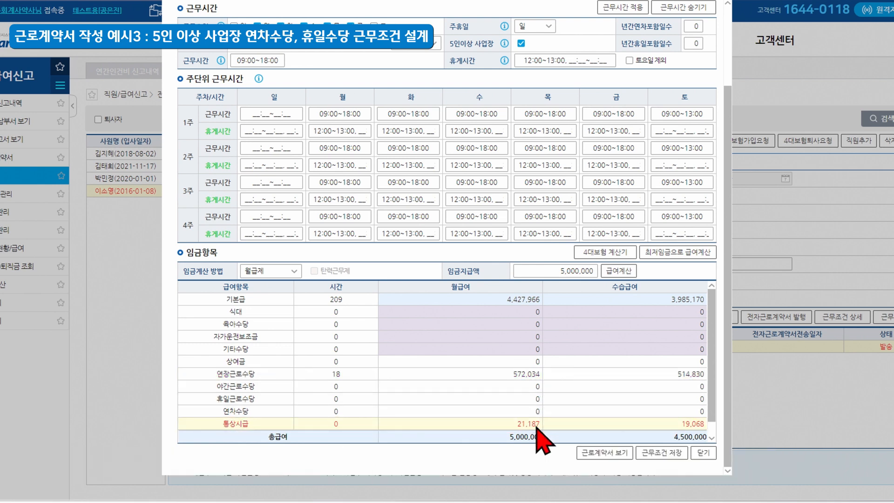
- Set 년간연차포함일수 to 10 days and recalculate the pay to include the annual leave allowance
click(694, 26)
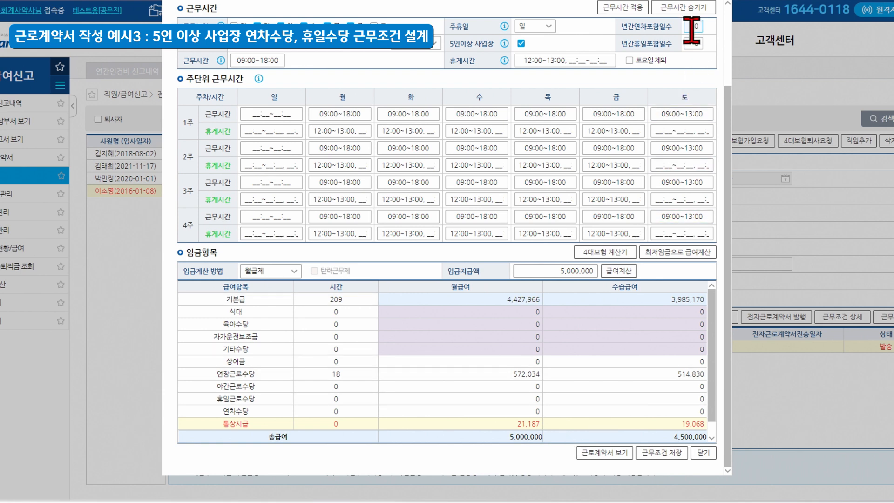
text(10)
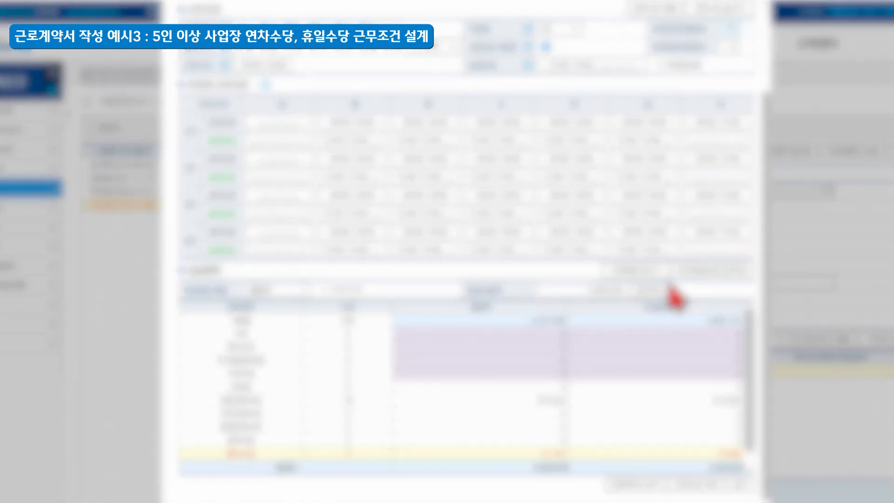
click(663, 291)
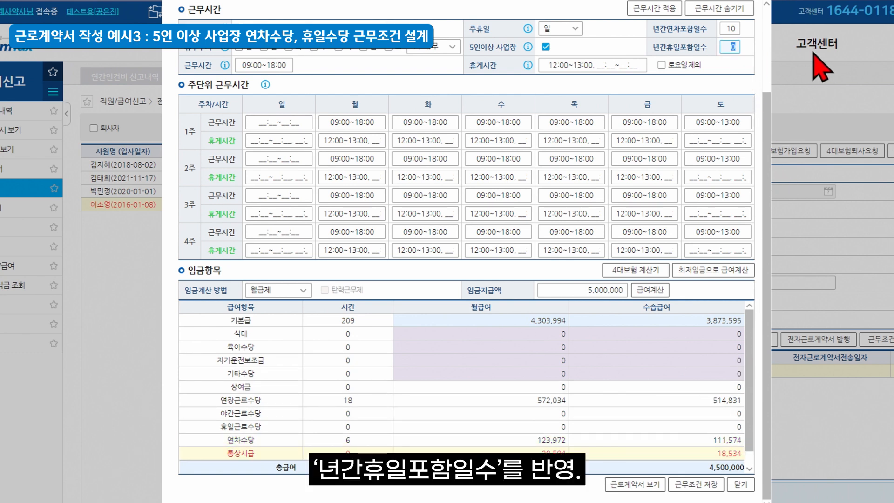
- Set 년간휴일포함일수 to 10 days and recalculate the pay, confirming the written agreement with the employee representative
text(10)
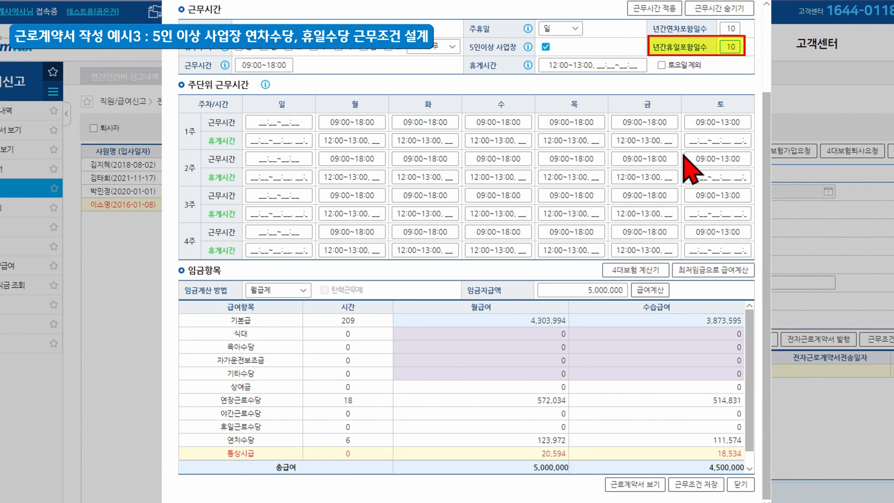
click(661, 290)
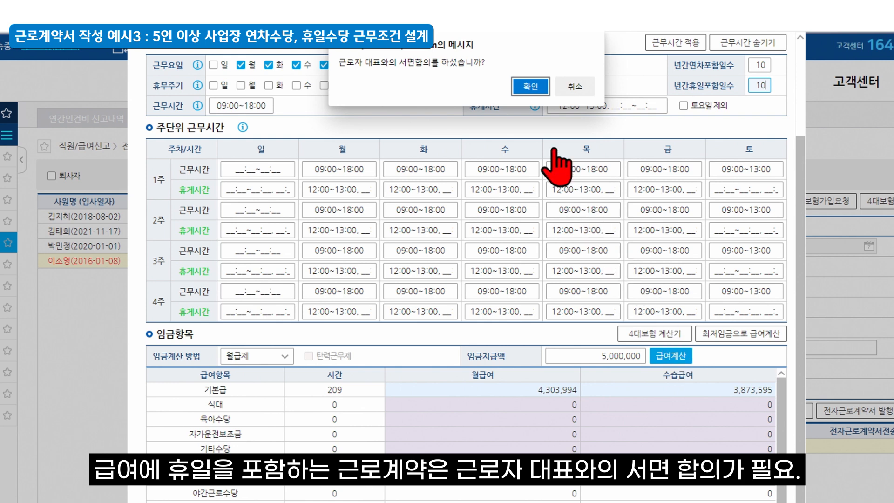
click(528, 86)
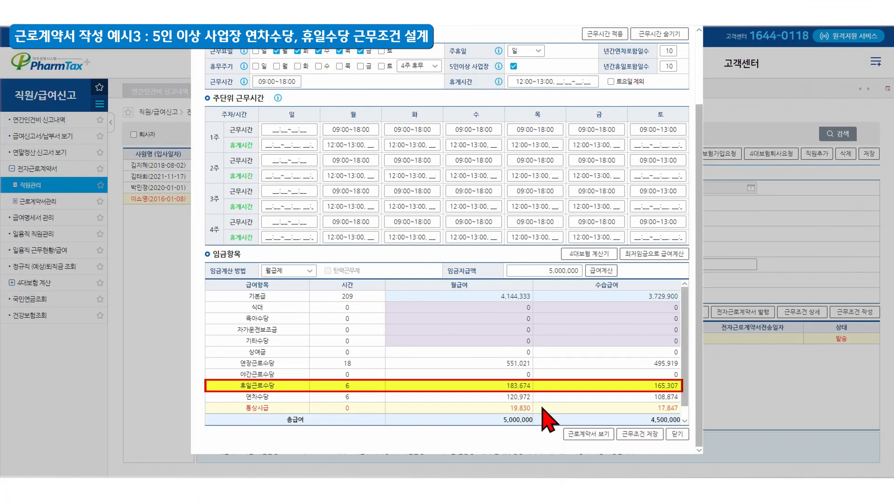
- Save the working conditions and look through the generated employment contract preview
click(629, 434)
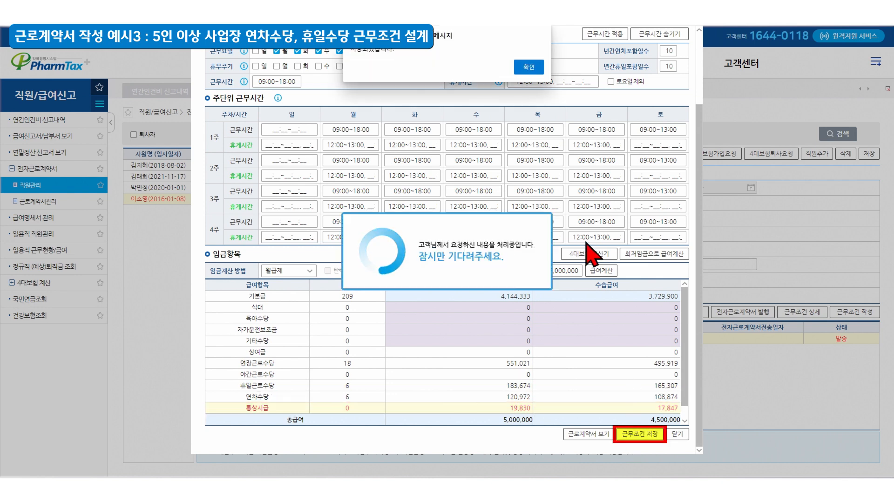
click(530, 67)
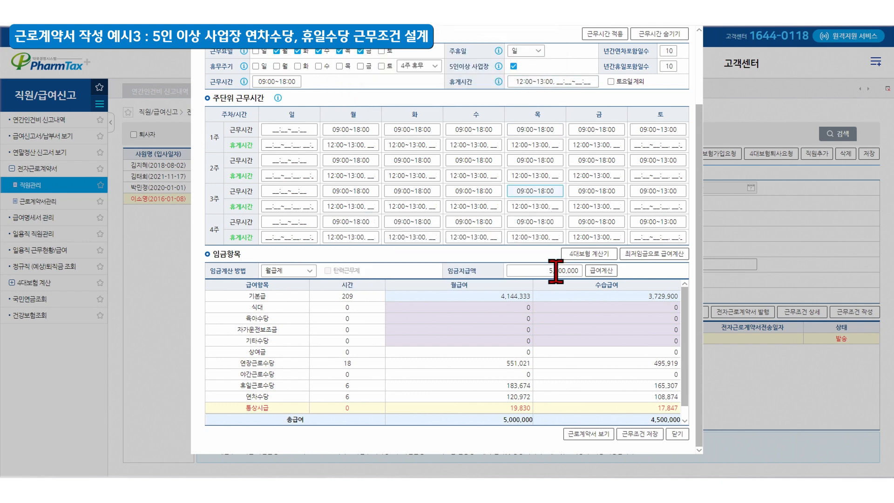
click(588, 434)
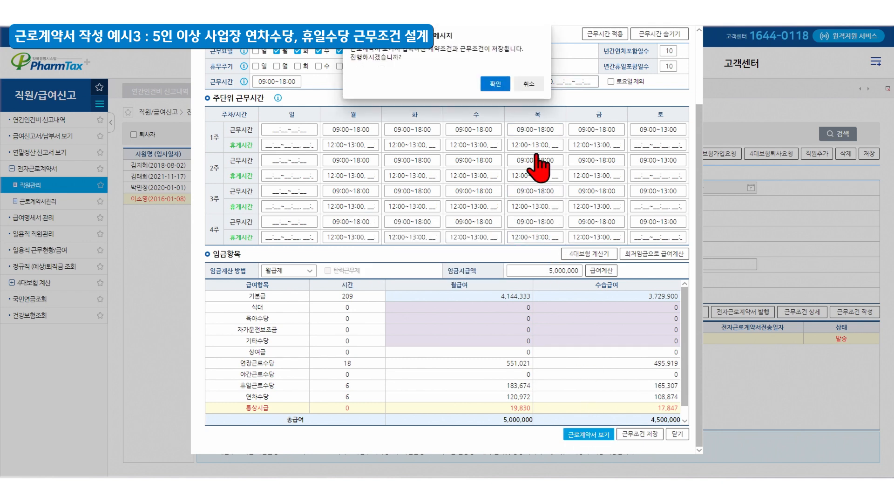
click(498, 84)
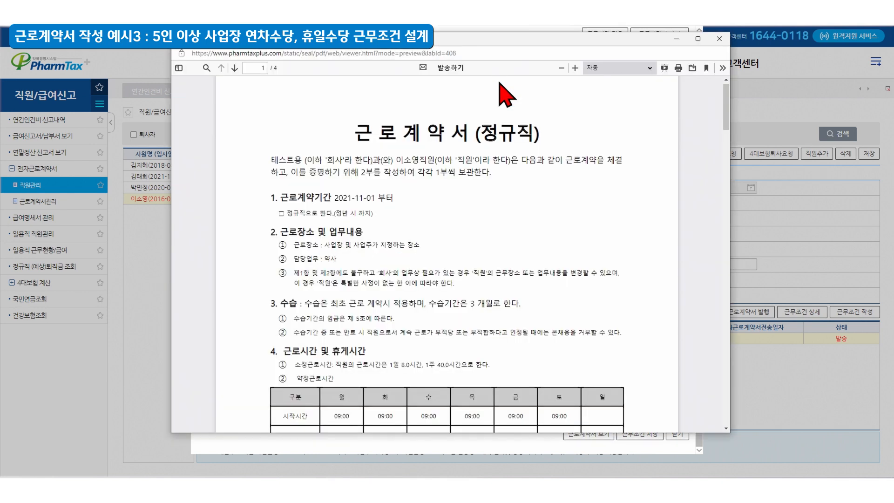
scroll(506, 95, down, 20)
- Send the 5-plus-employee workplace contract from the preview and close the viewer
click(450, 67)
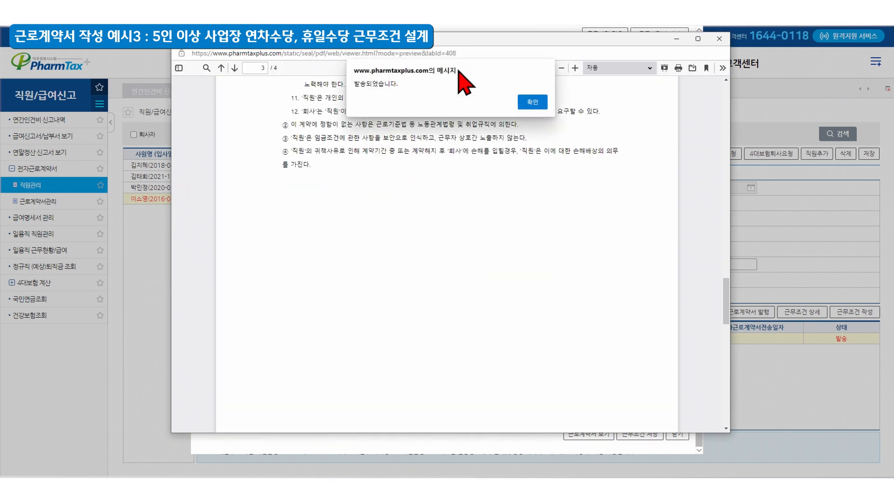
click(525, 100)
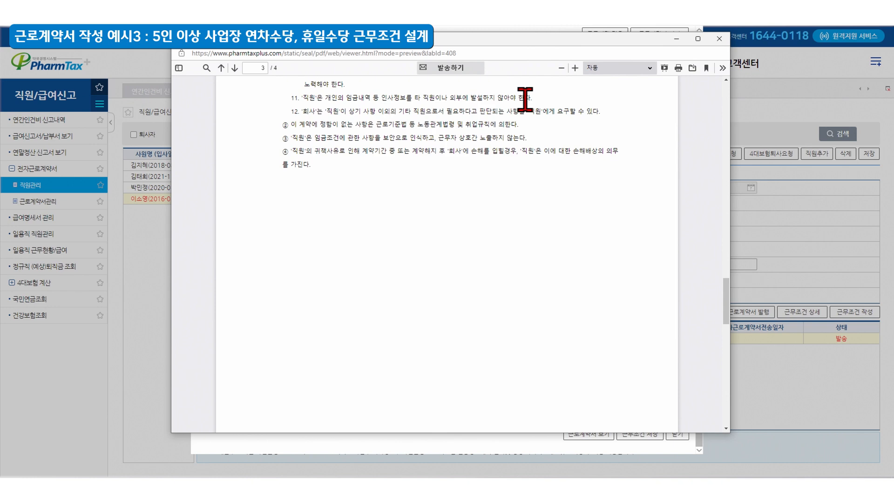
click(718, 39)
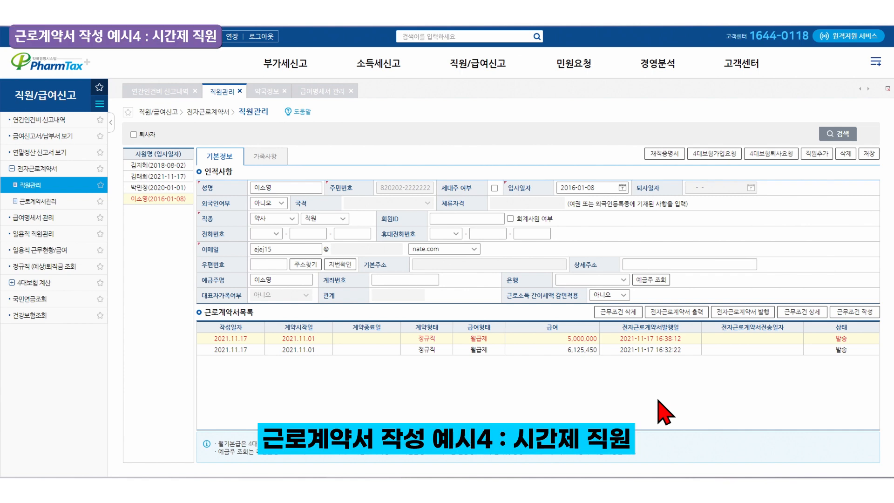
- Go back to 직원관리 under 직원/급여신고 and start new working conditions for the employee hired 2016-01-08
click(472, 62)
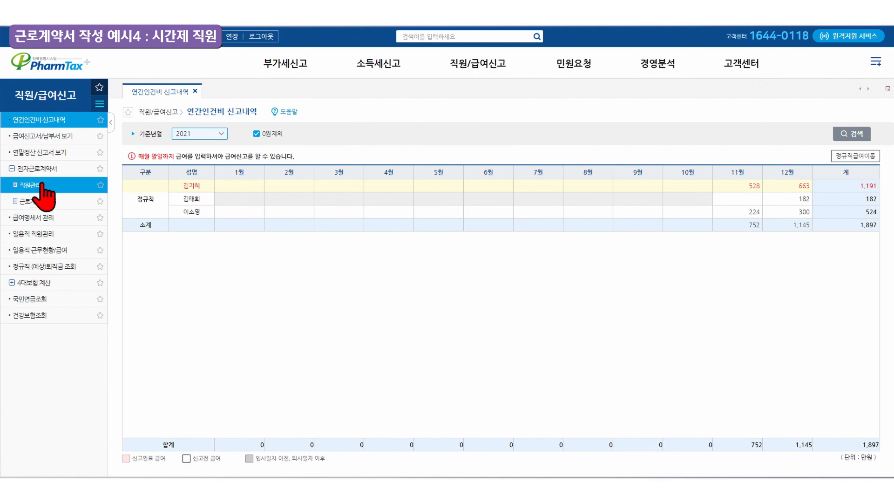
click(39, 185)
click(851, 312)
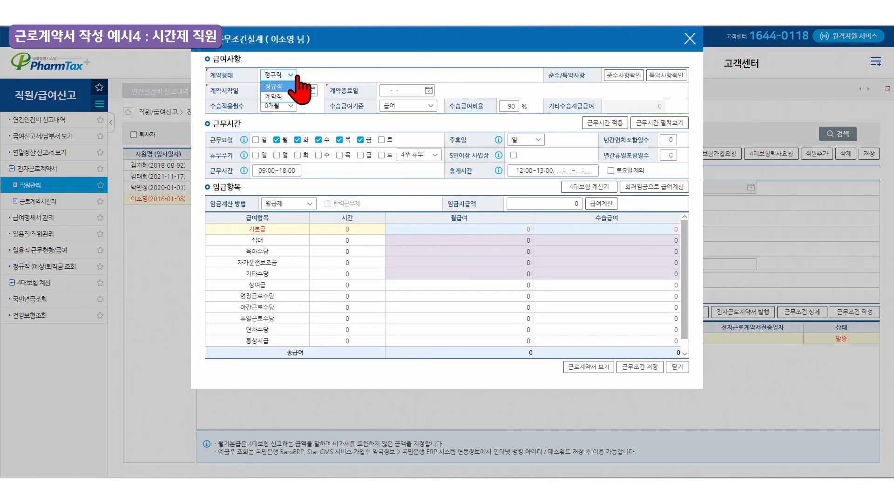
- Set the contract start to 2021-11-01 with 3개월 probation, and apply 09:00~18:00 hours with a 12:00~13:00 break to the four-week schedule
click(295, 88)
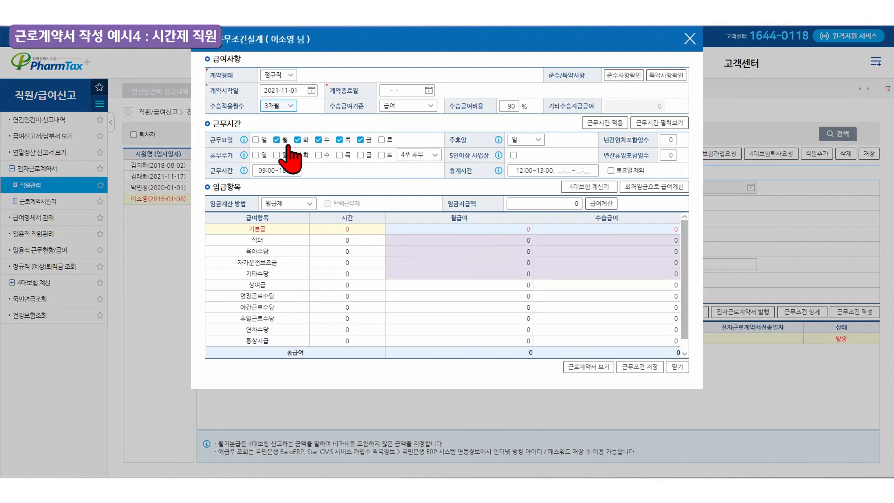
click(513, 171)
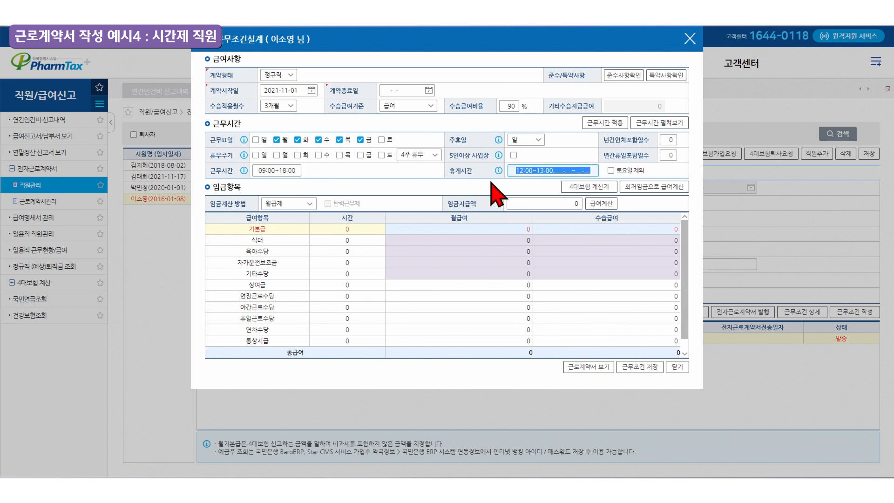
click(612, 126)
click(653, 126)
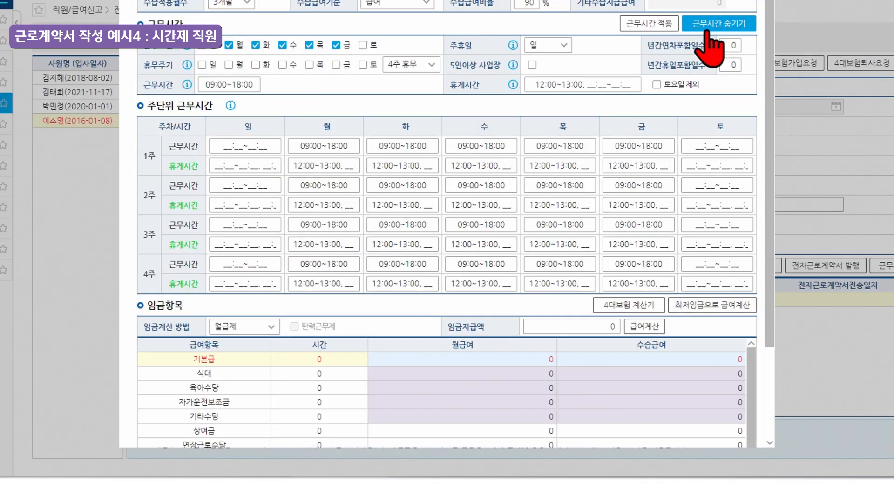
- Calculate the pay using 시간제 with an hourly wage of 20,000 and preview the resulting employment contract
click(311, 363)
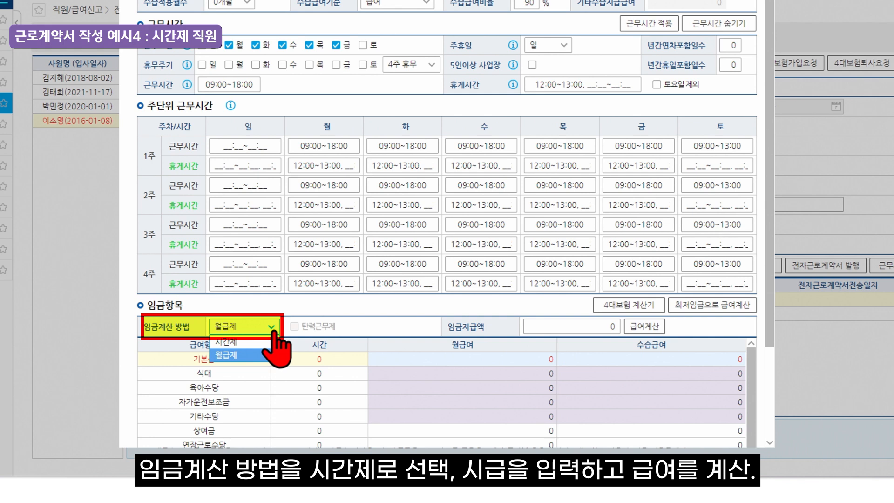
click(225, 341)
key(Tab)
text(2)
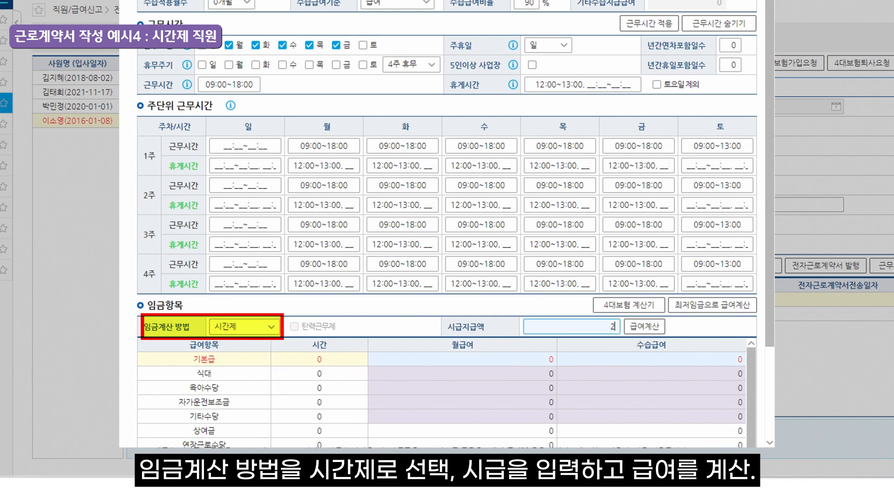
text(0,000)
click(646, 326)
scroll(720, 372, down, 3)
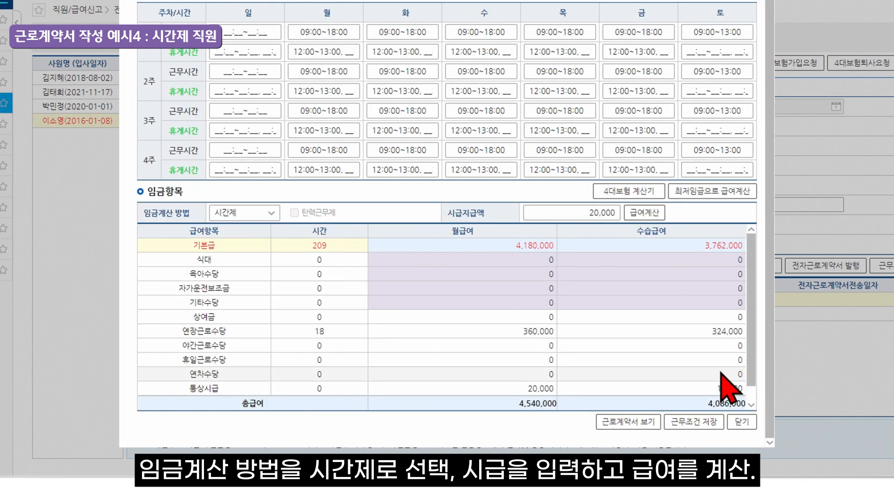
click(615, 421)
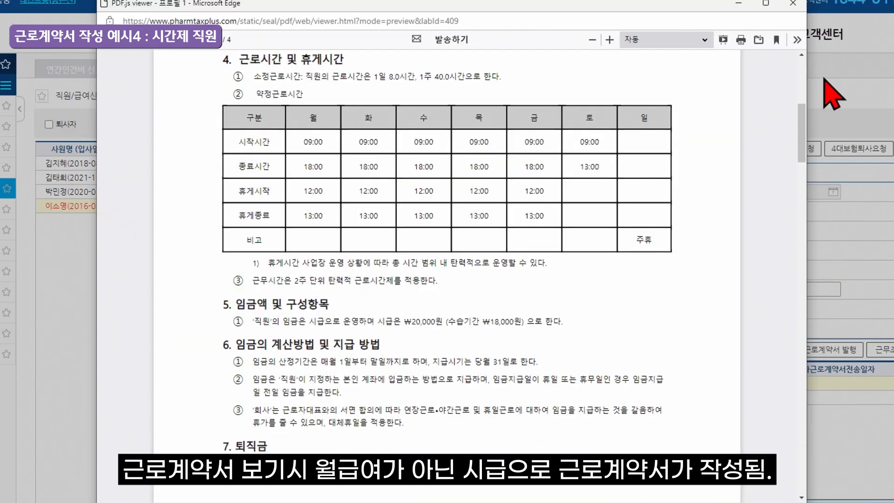